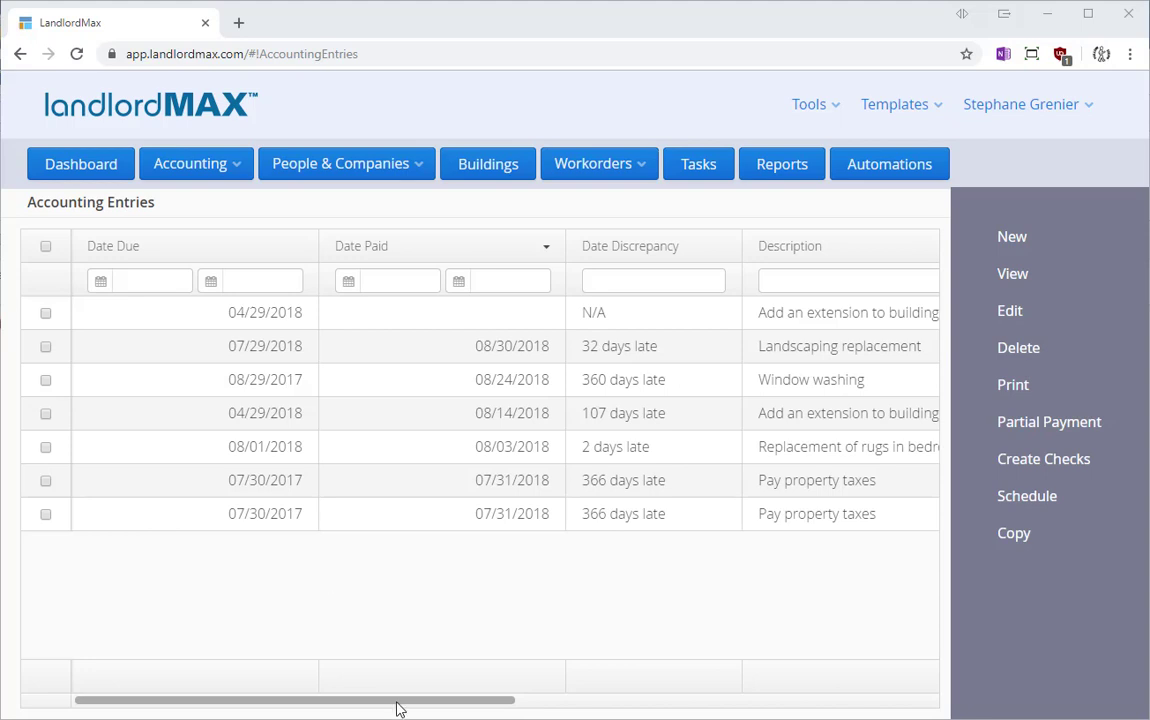
# Add the Tenant column to the accounting entries table
pyautogui.moveTo(397, 708); pyautogui.dragTo(357, 712)
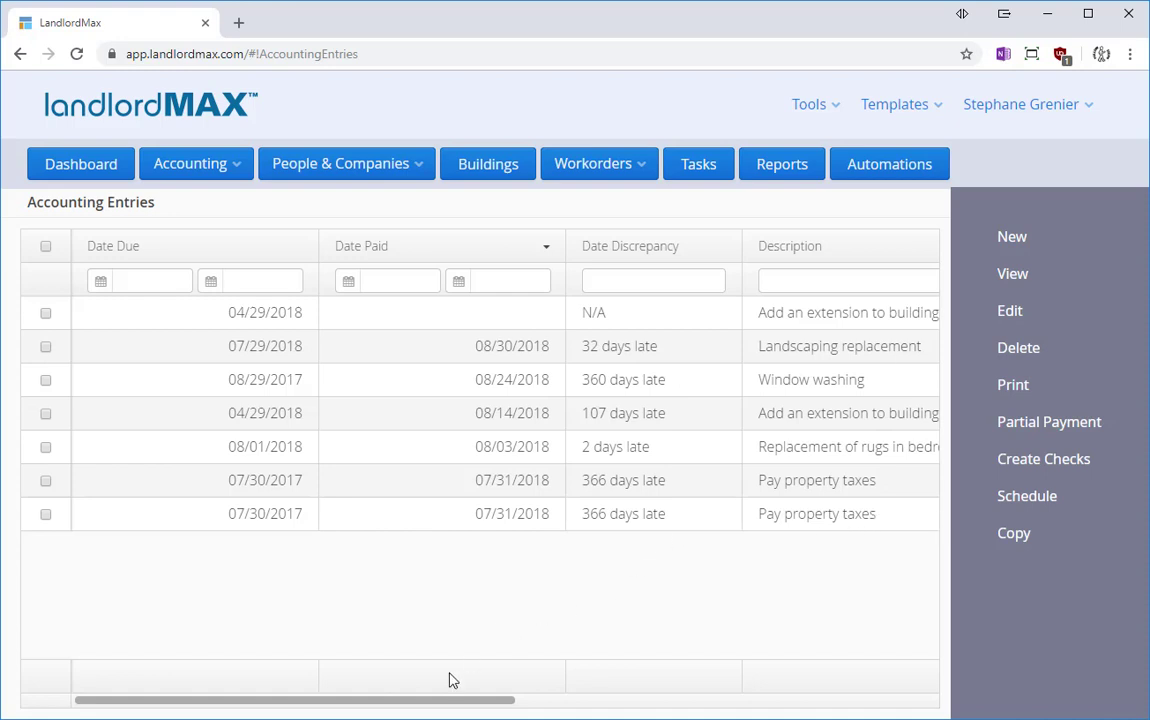
pyautogui.moveTo(426, 706); pyautogui.dragTo(883, 642)
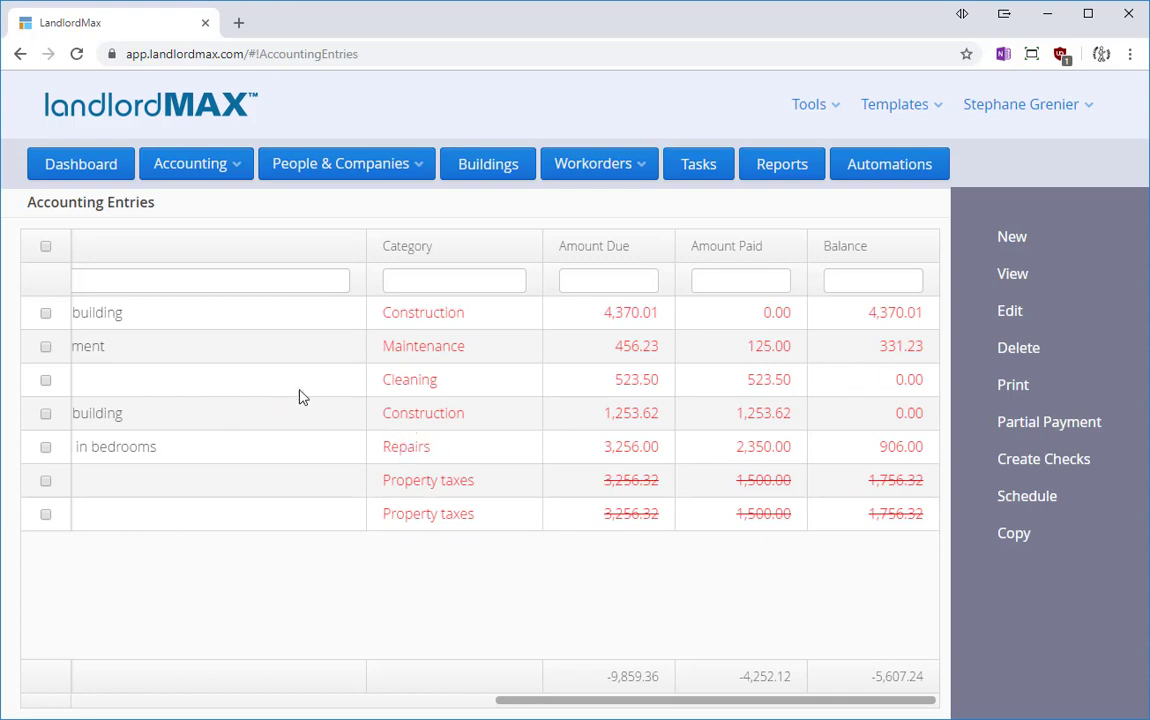
pyautogui.rightClick(320, 443)
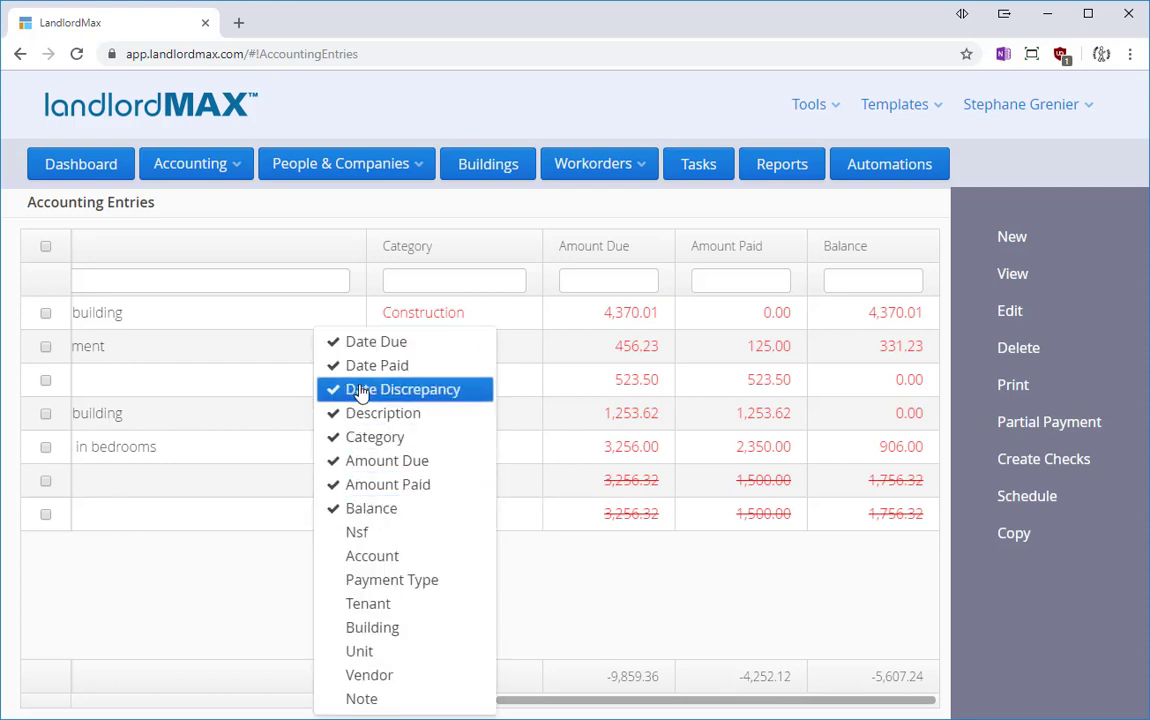
pyautogui.click(394, 607)
# Move the Tenant column to the first position in the table, ahead of Date Due
pyautogui.moveTo(519, 704); pyautogui.dragTo(708, 688)
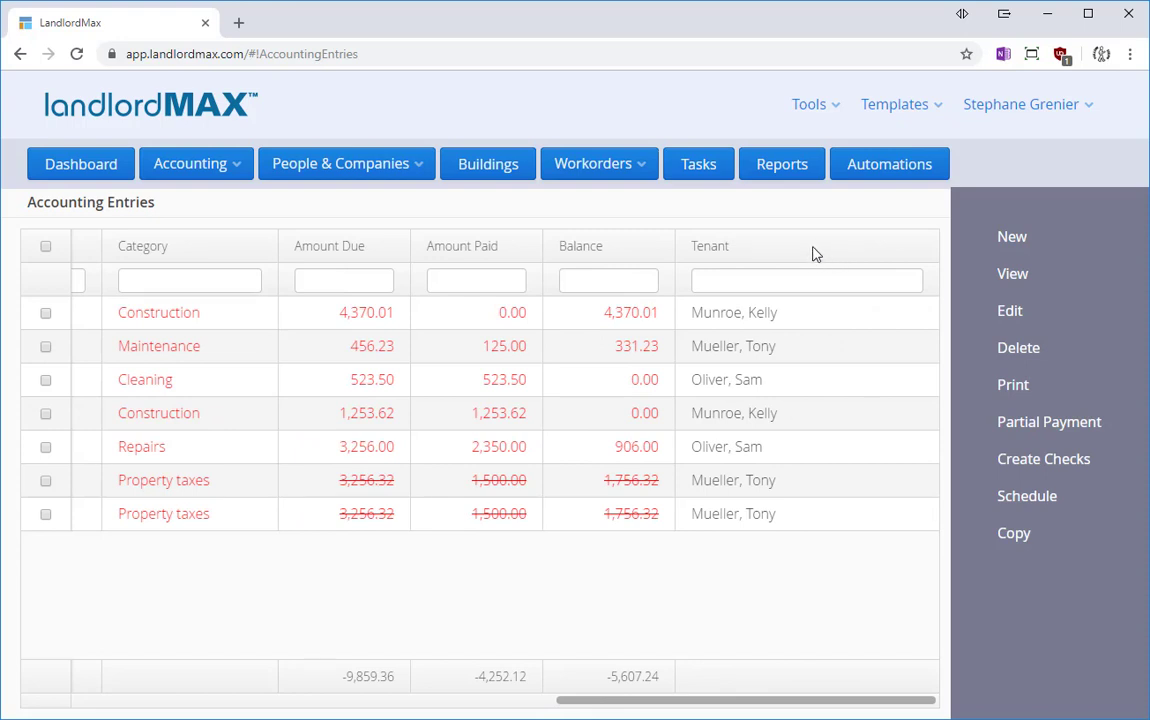
pyautogui.moveTo(813, 254); pyautogui.dragTo(146, 303)
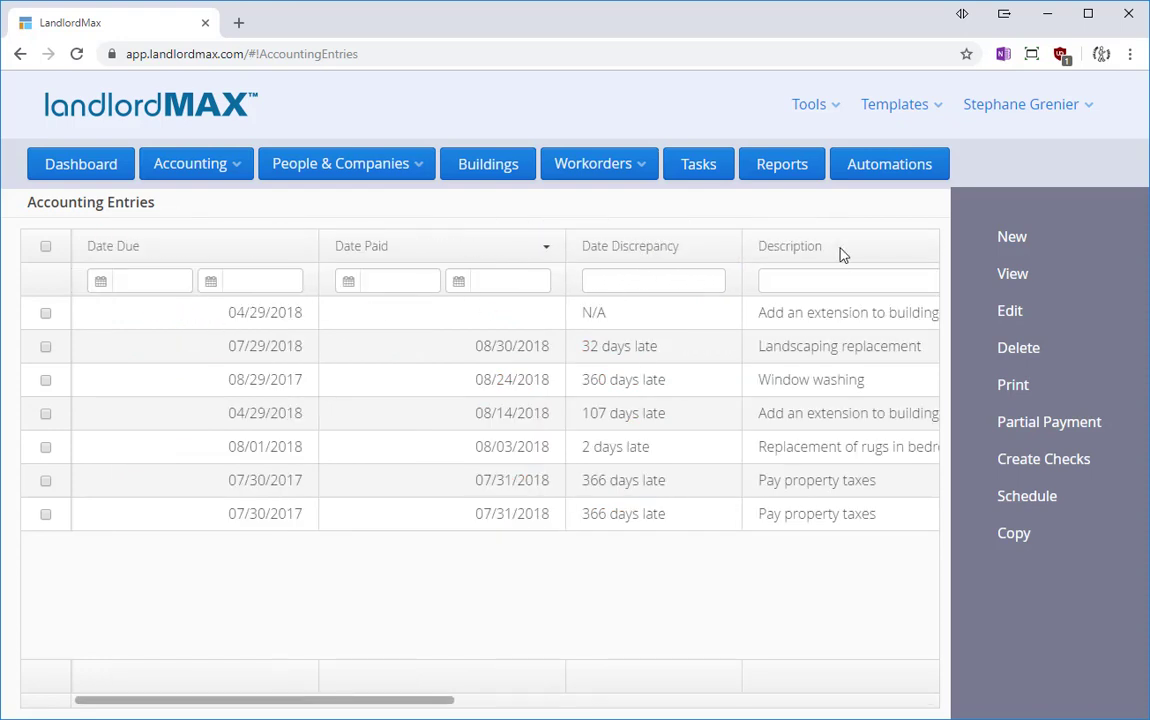
pyautogui.moveTo(368, 702); pyautogui.dragTo(654, 690)
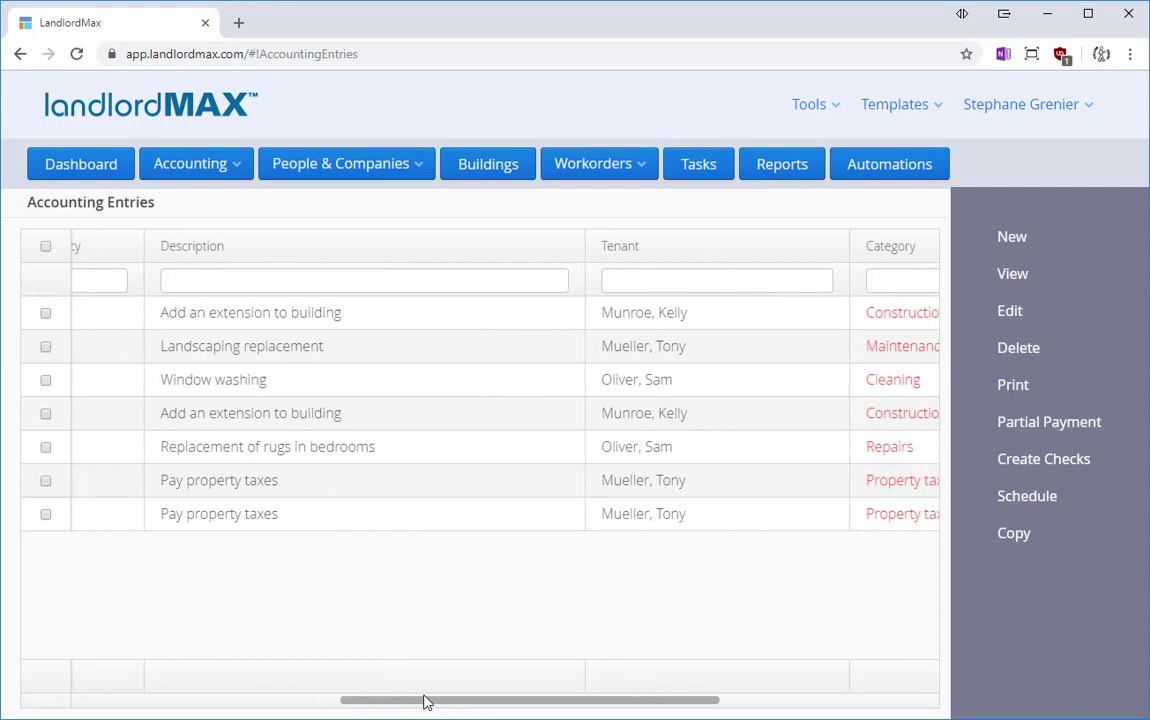
pyautogui.moveTo(418, 700); pyautogui.dragTo(354, 706)
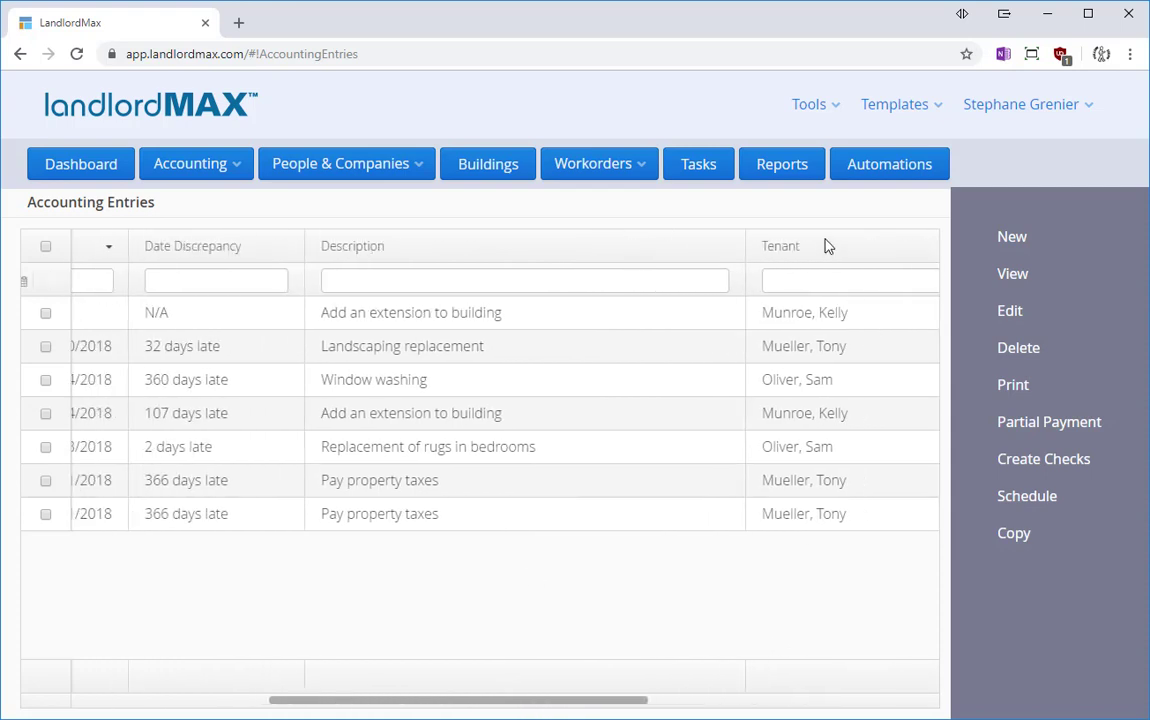
pyautogui.moveTo(826, 244); pyautogui.dragTo(128, 313)
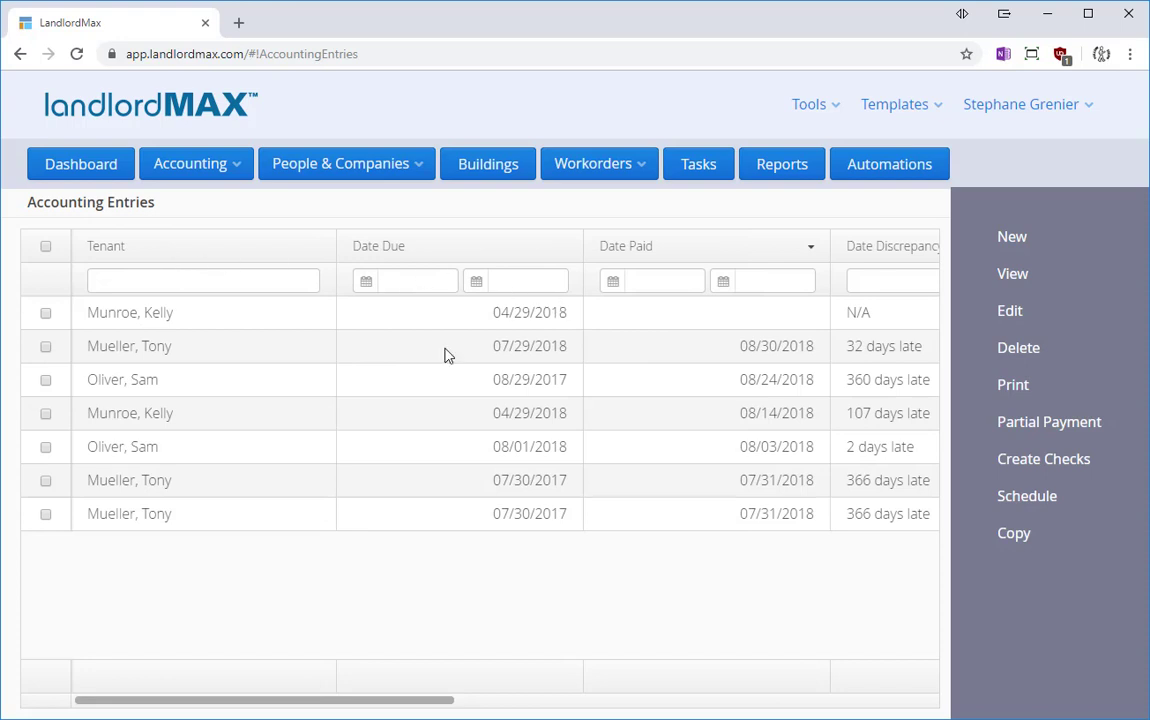
# Review the list of available columns without changing it and reload the Accounting Entries page
pyautogui.rightClick(438, 425)
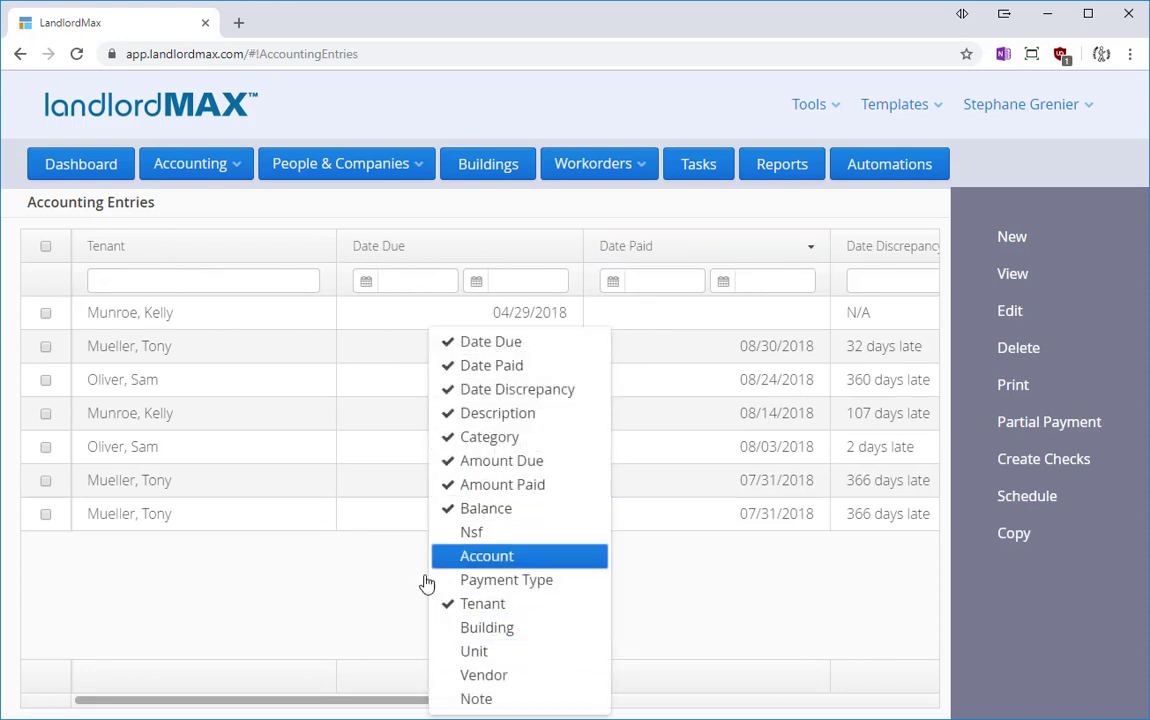
pyautogui.click(350, 562)
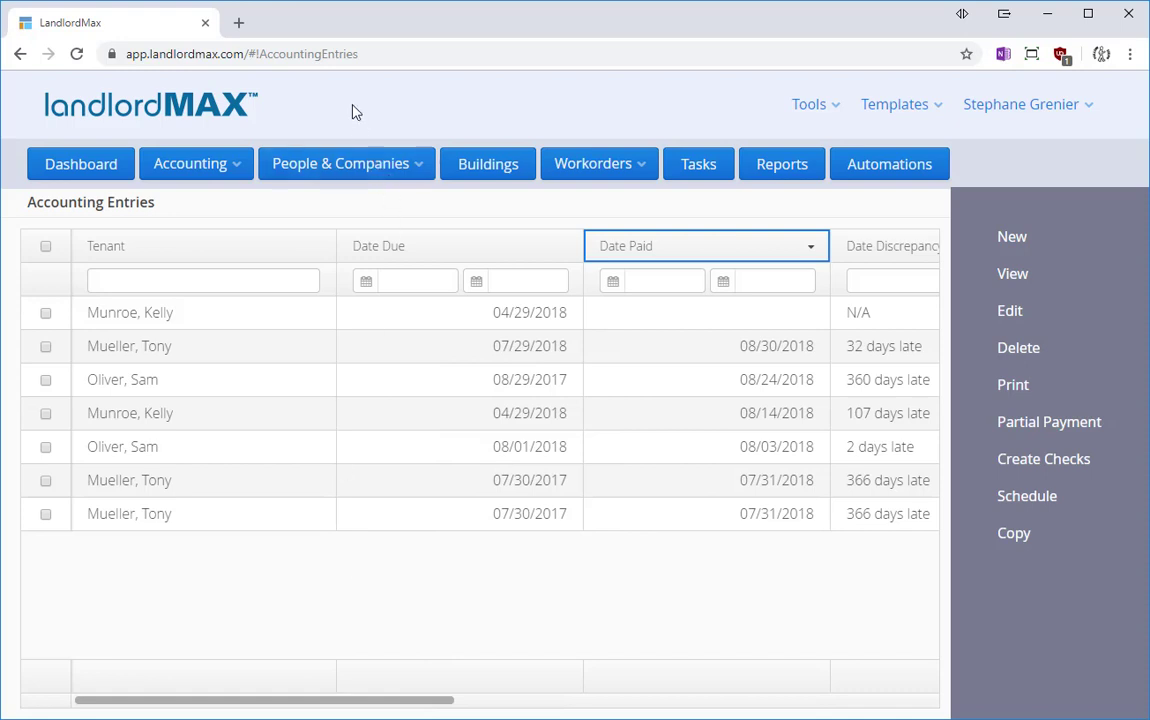
pyautogui.click(376, 58)
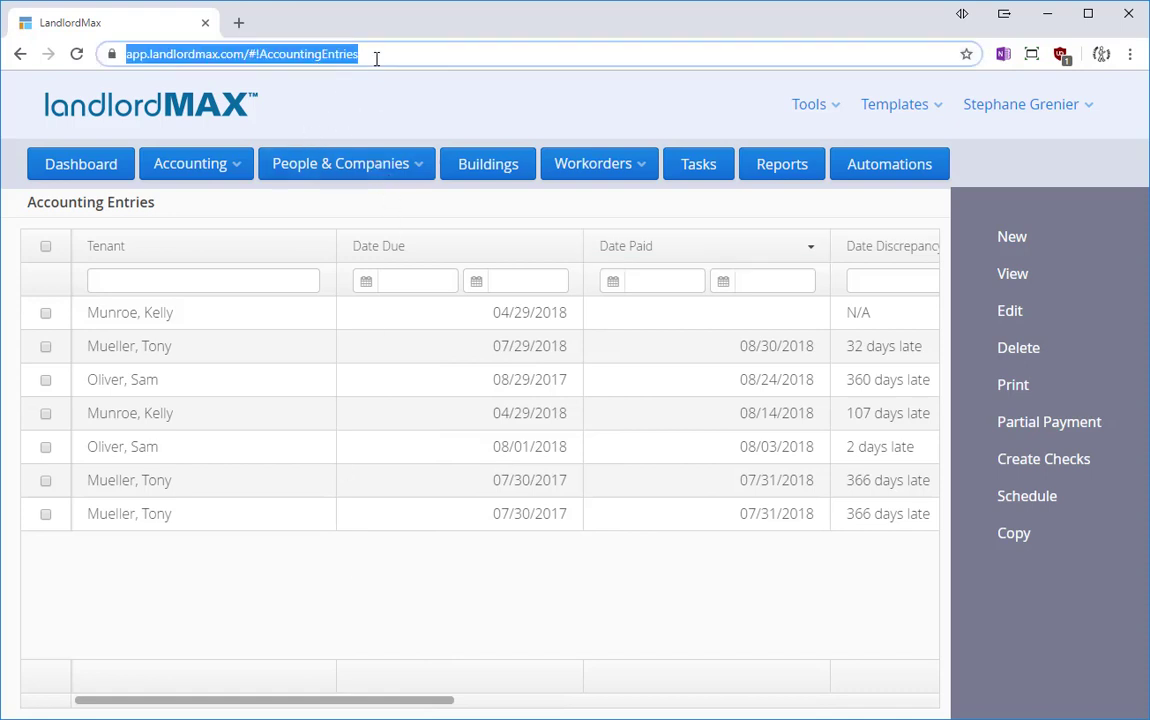
pyautogui.press('Return')
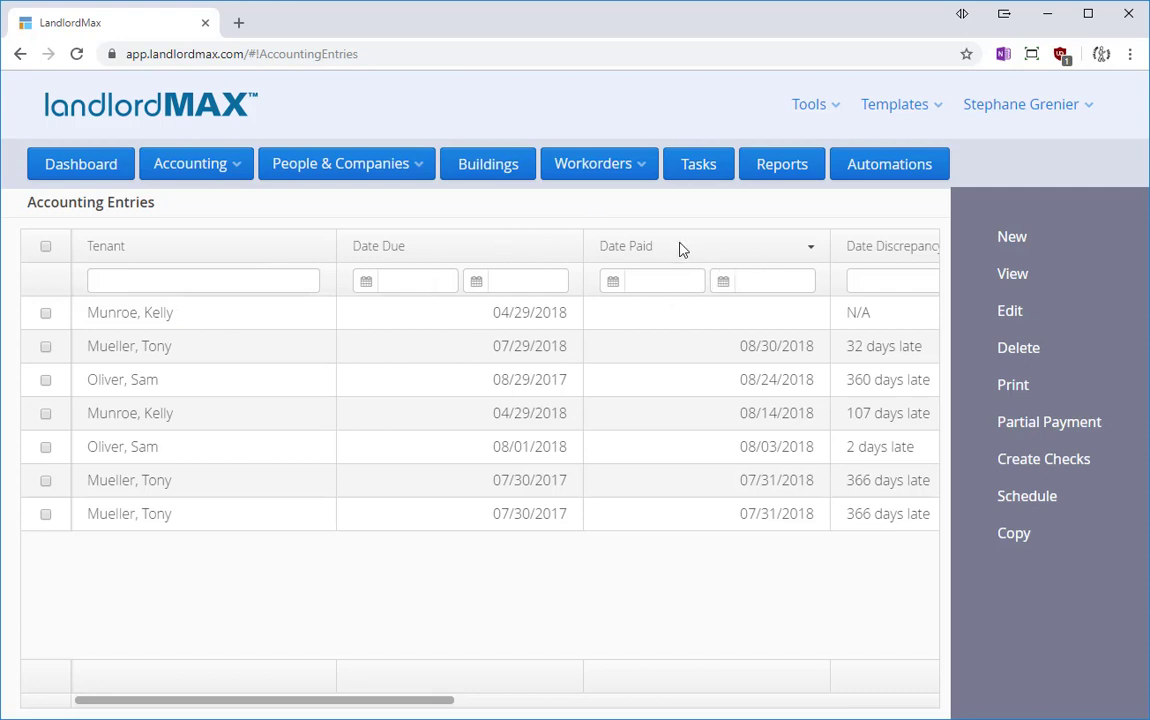
# Sort the accounting entries by Date Paid in ascending order and return to descending order
pyautogui.click(770, 256)
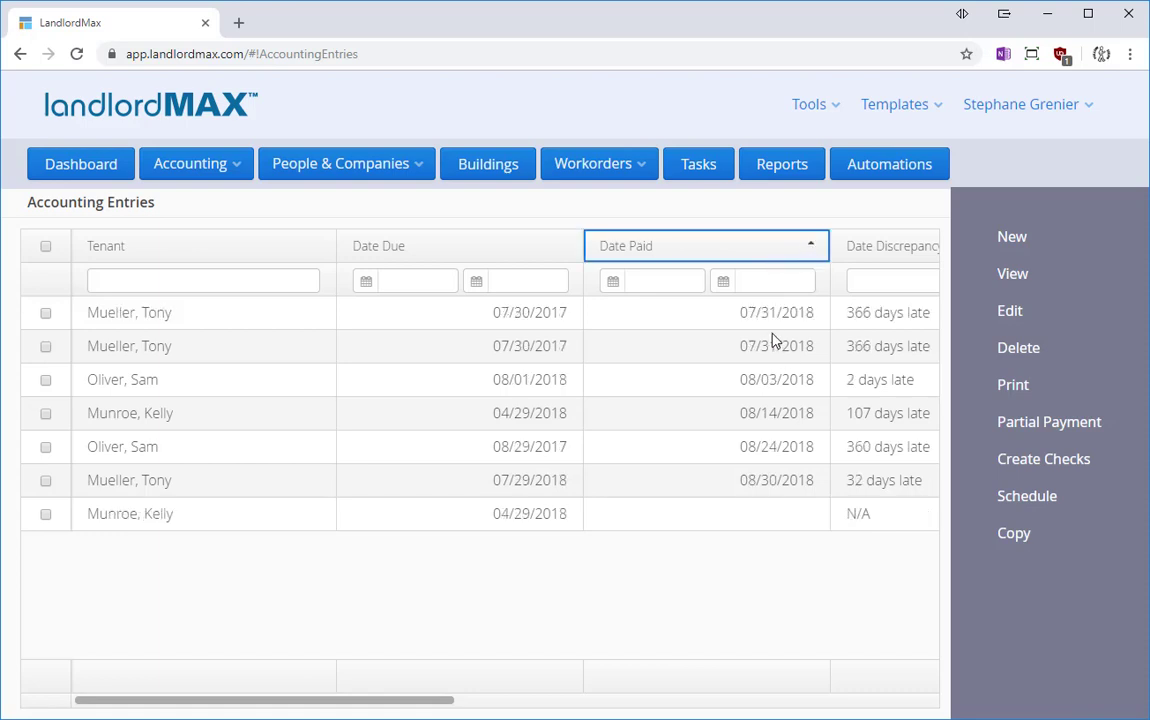
pyautogui.click(720, 252)
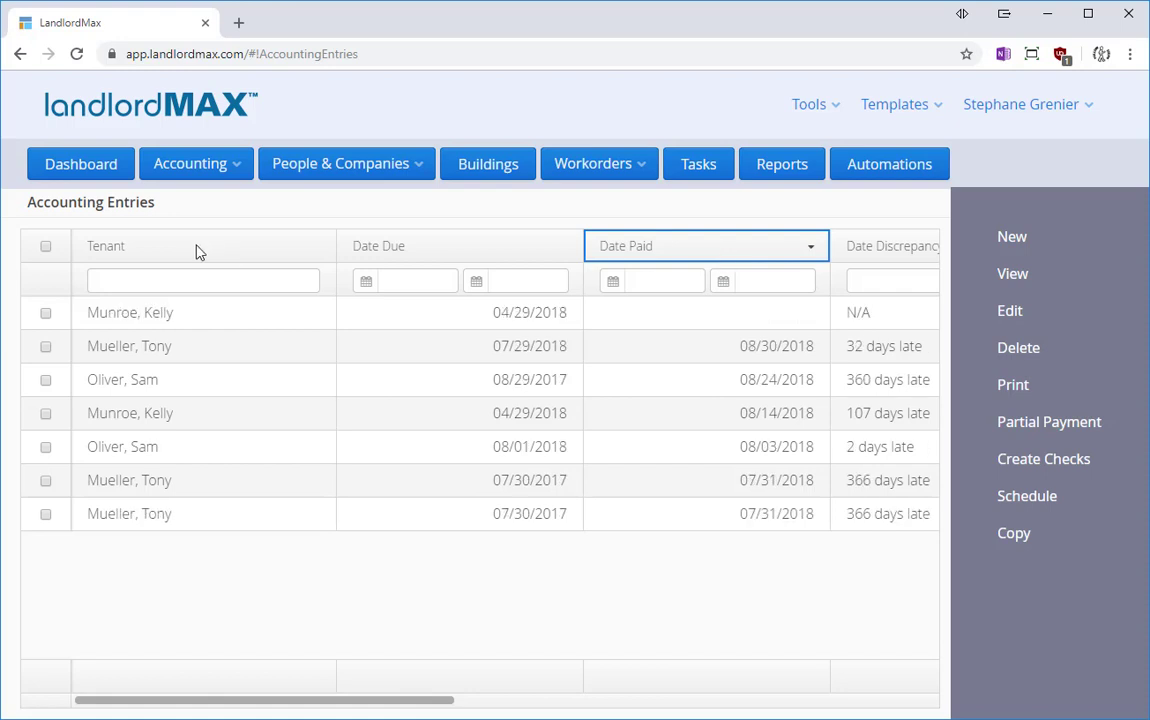
# Sort the accounting entries by Tenant descending, with Date Paid descending as the secondary sort
pyautogui.click(185, 257)
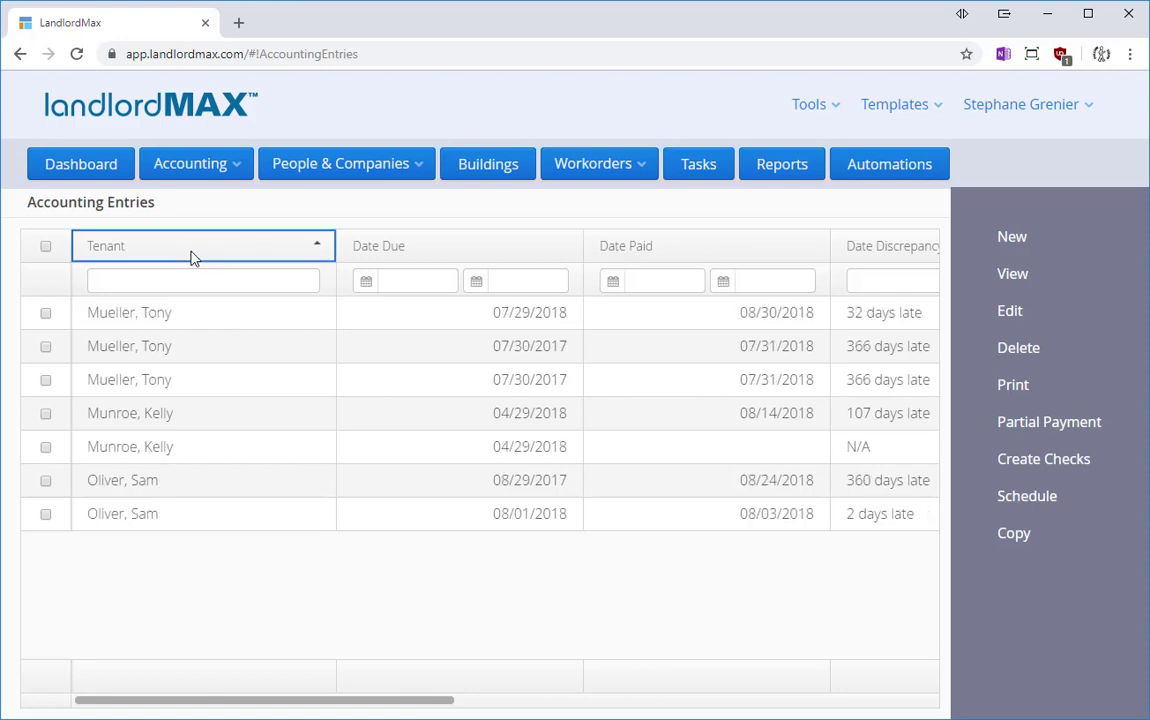
pyautogui.click(190, 257)
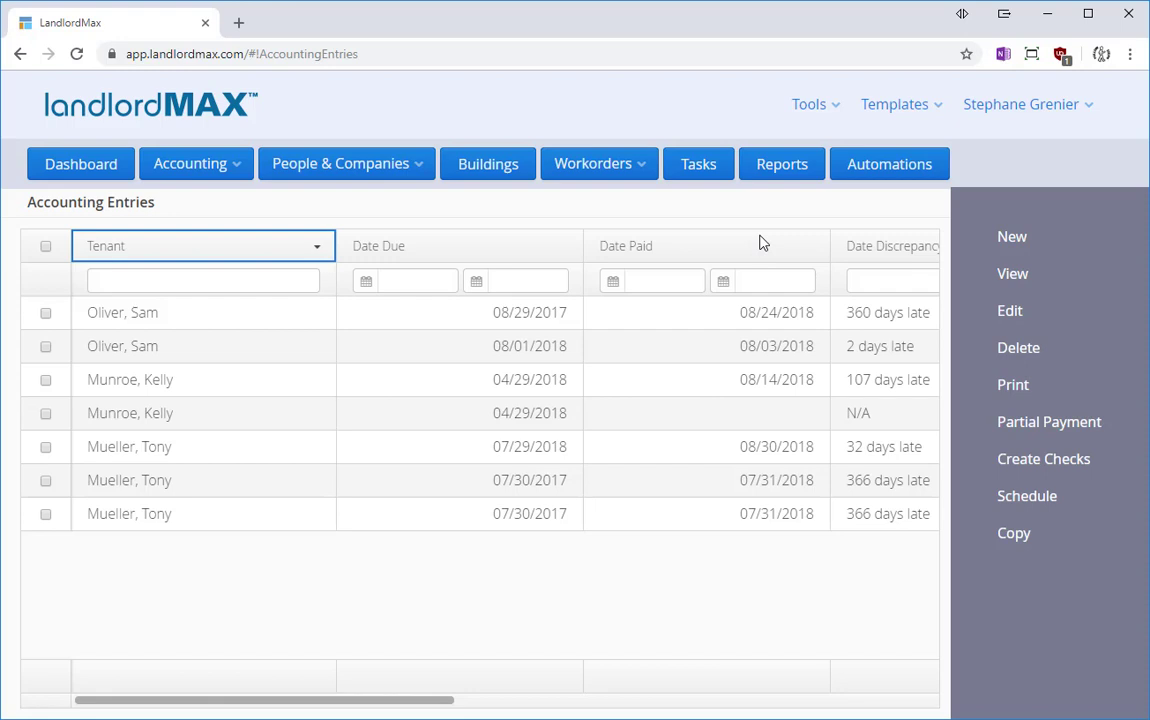
pyautogui.keyDown('shift'); pyautogui.click(720, 256); pyautogui.keyUp('shift')
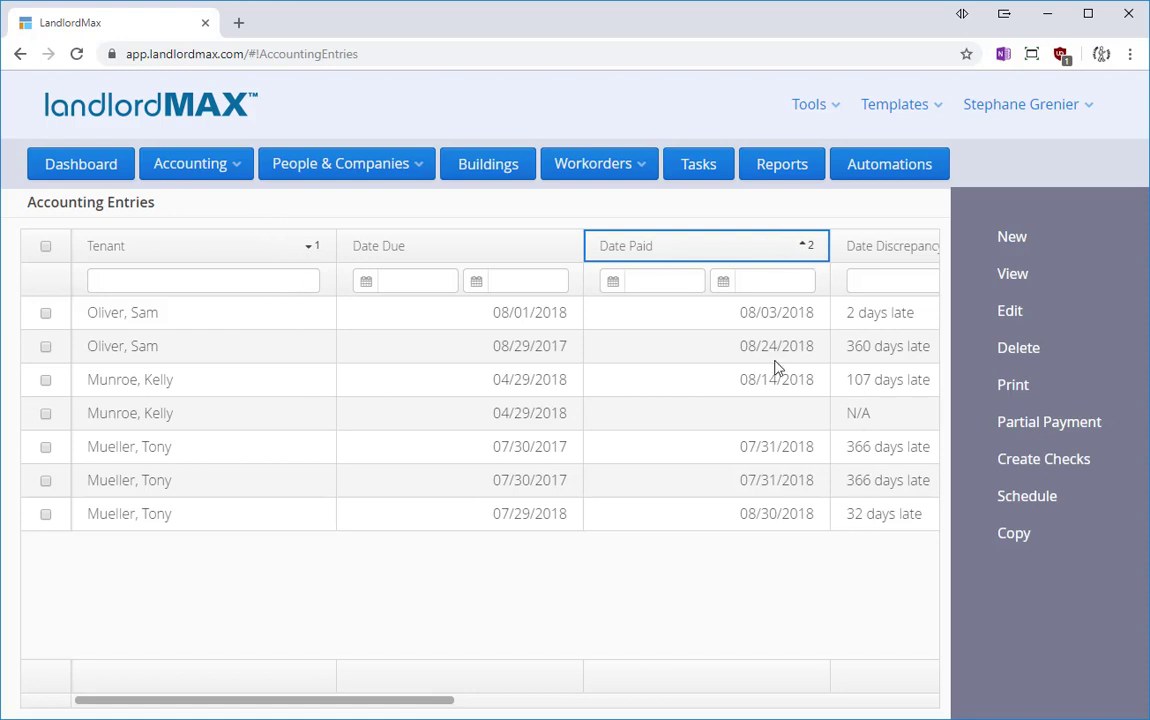
pyautogui.keyDown('shift'); pyautogui.click(792, 256); pyautogui.keyUp('shift')
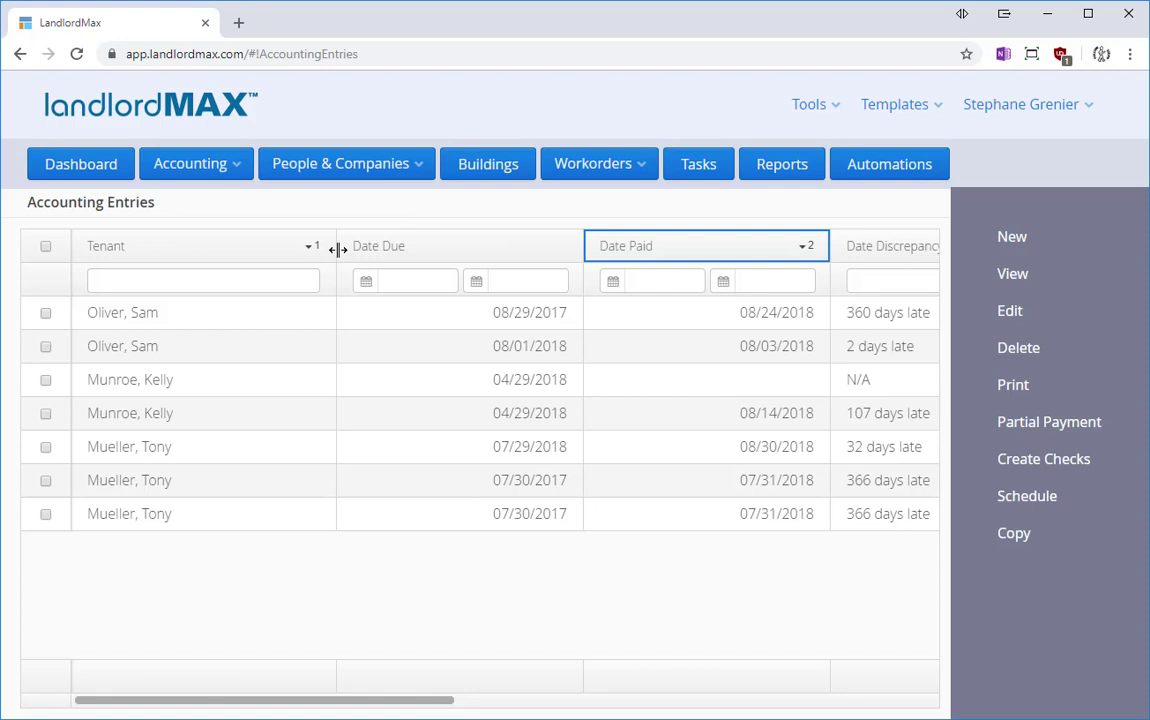
# Narrow the Tenant column and the Date Discrepancy column
pyautogui.moveTo(338, 249); pyautogui.dragTo(221, 248)
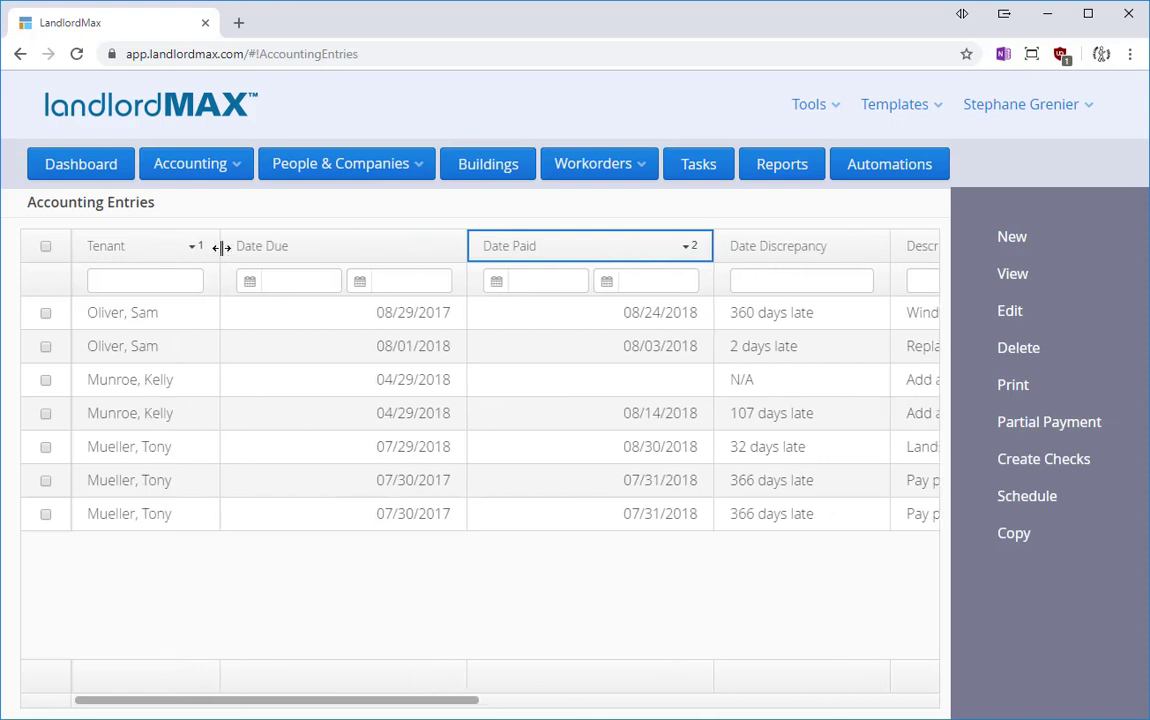
pyautogui.moveTo(888, 246); pyautogui.dragTo(861, 252)
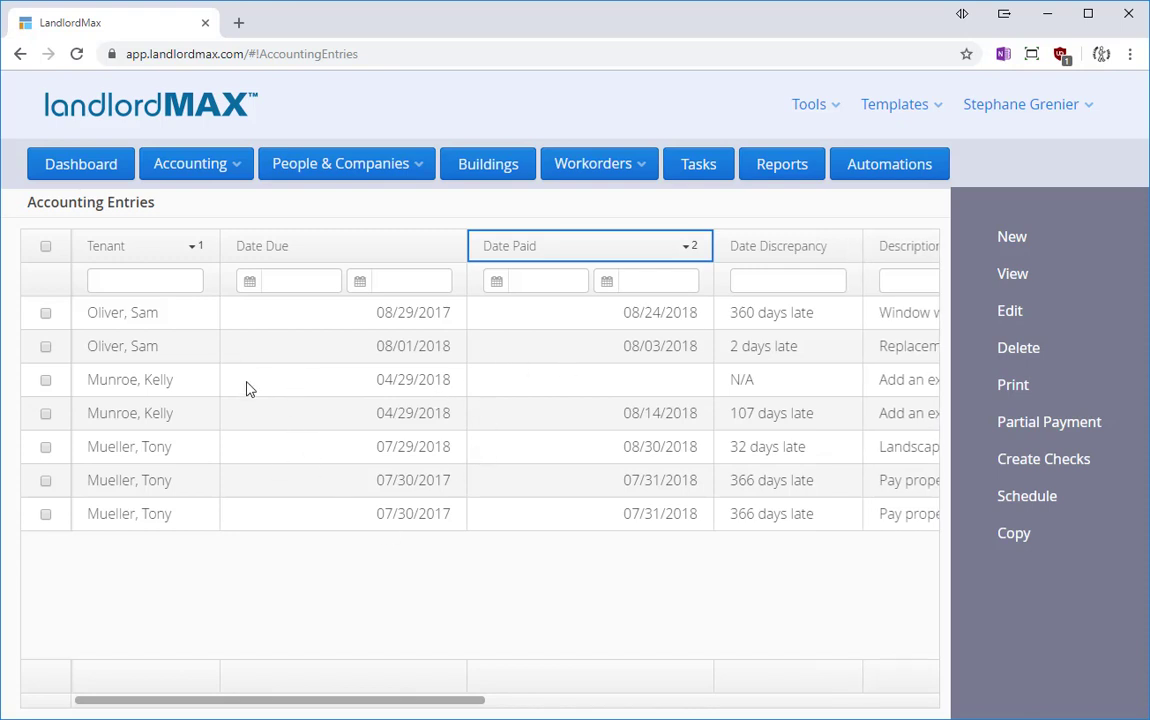
# Filter the accounting entries by a tenant's first name and clear the Tenant filter again
pyautogui.click(141, 283)
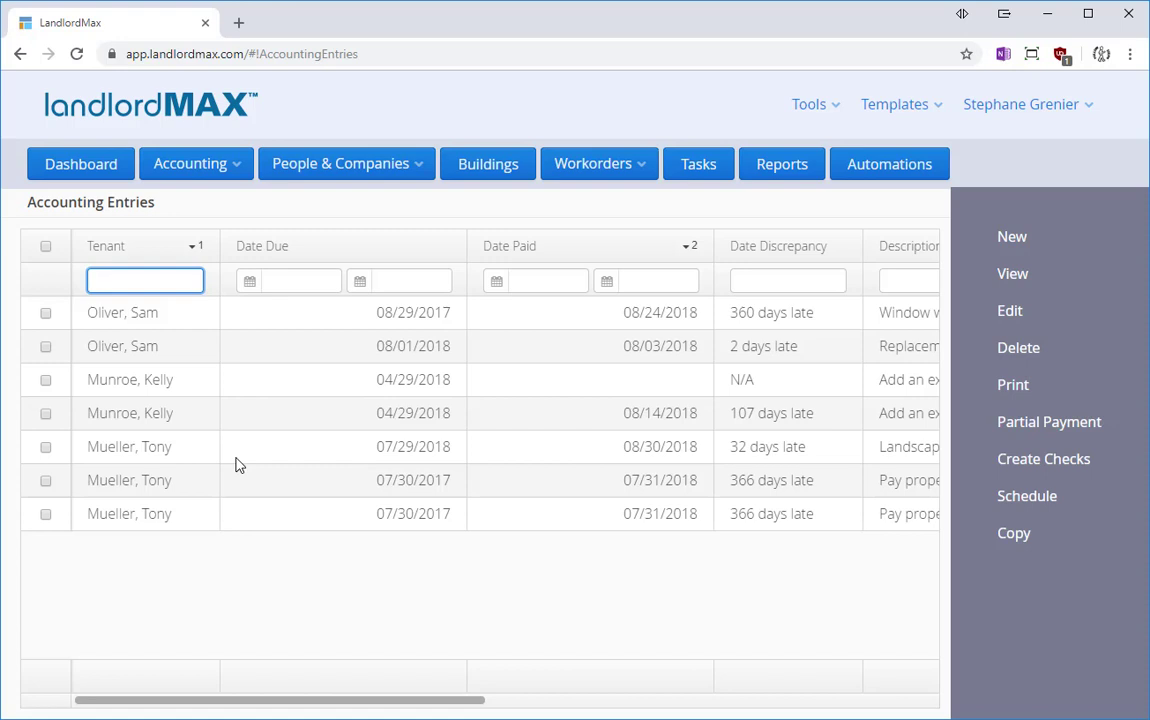
pyautogui.write('Sam')
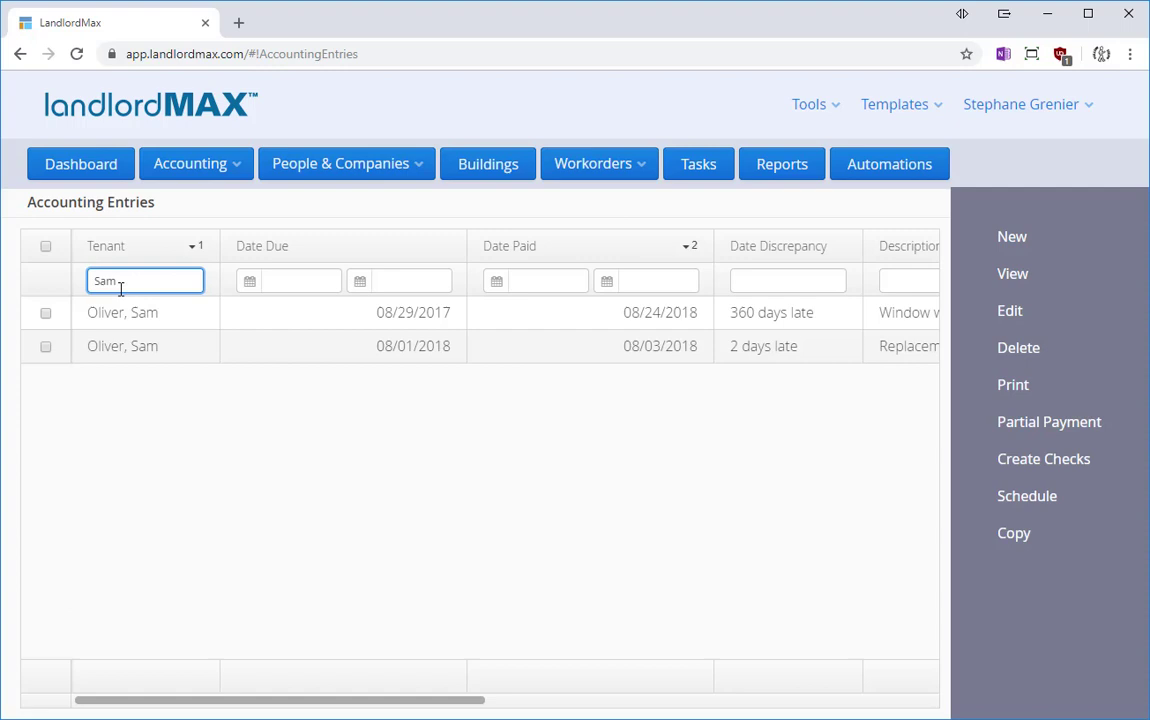
pyautogui.moveTo(118, 284); pyautogui.dragTo(62, 280)
pyautogui.press('BackSpace')
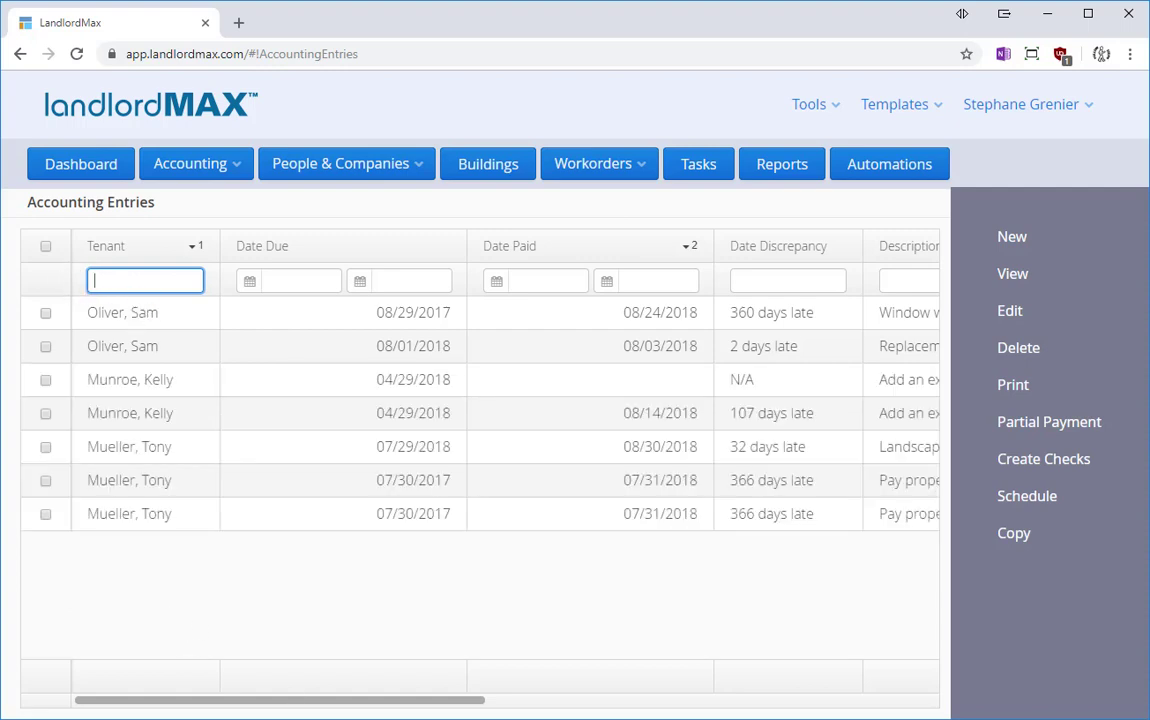
# Filter the accounting entries to descriptions containing "pro" and clear the Description filter
pyautogui.moveTo(345, 706); pyautogui.dragTo(578, 616)
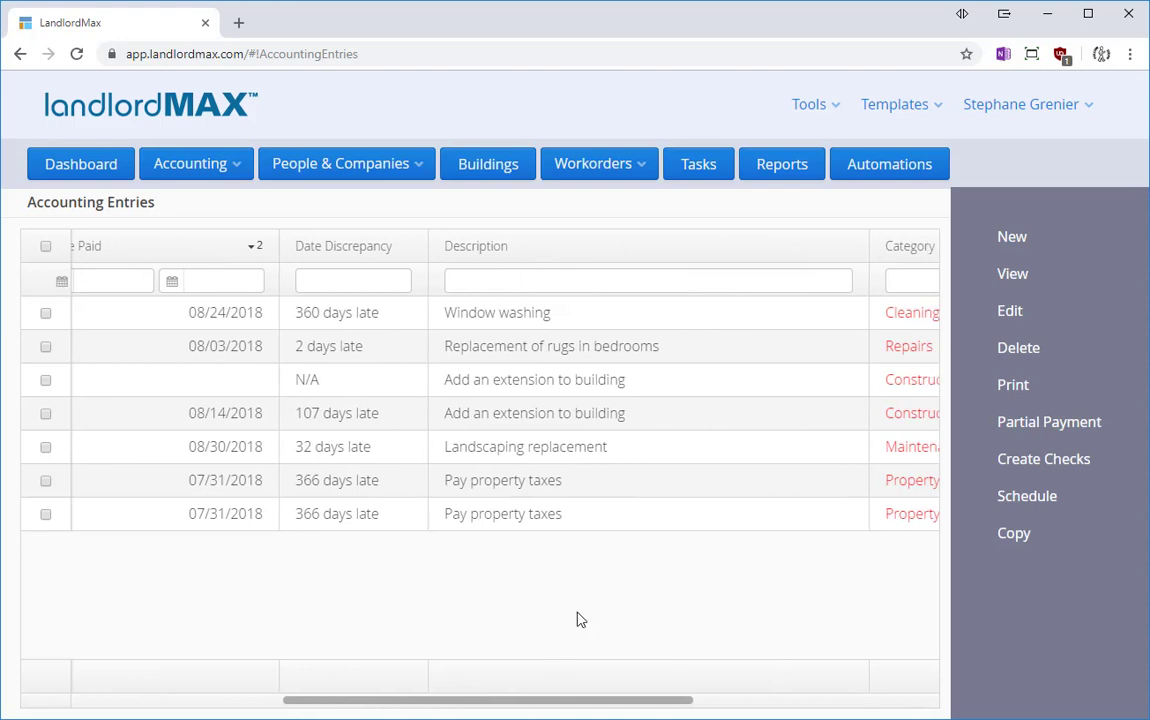
pyautogui.click(578, 279)
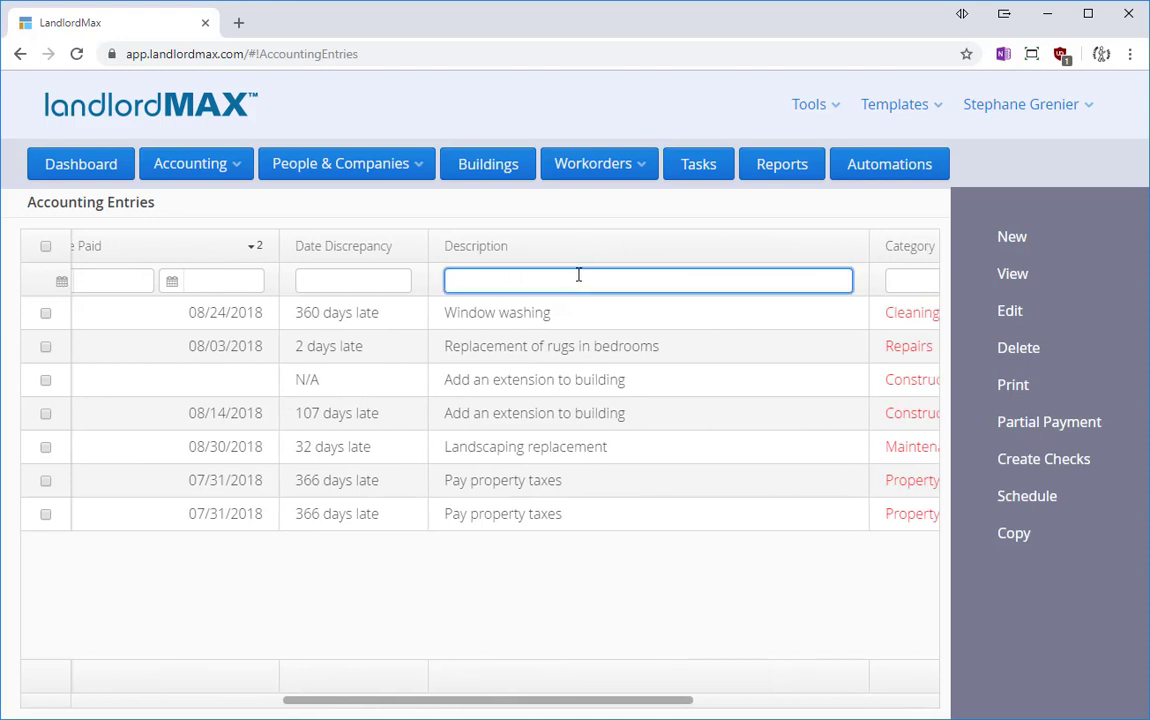
pyautogui.write('orio')
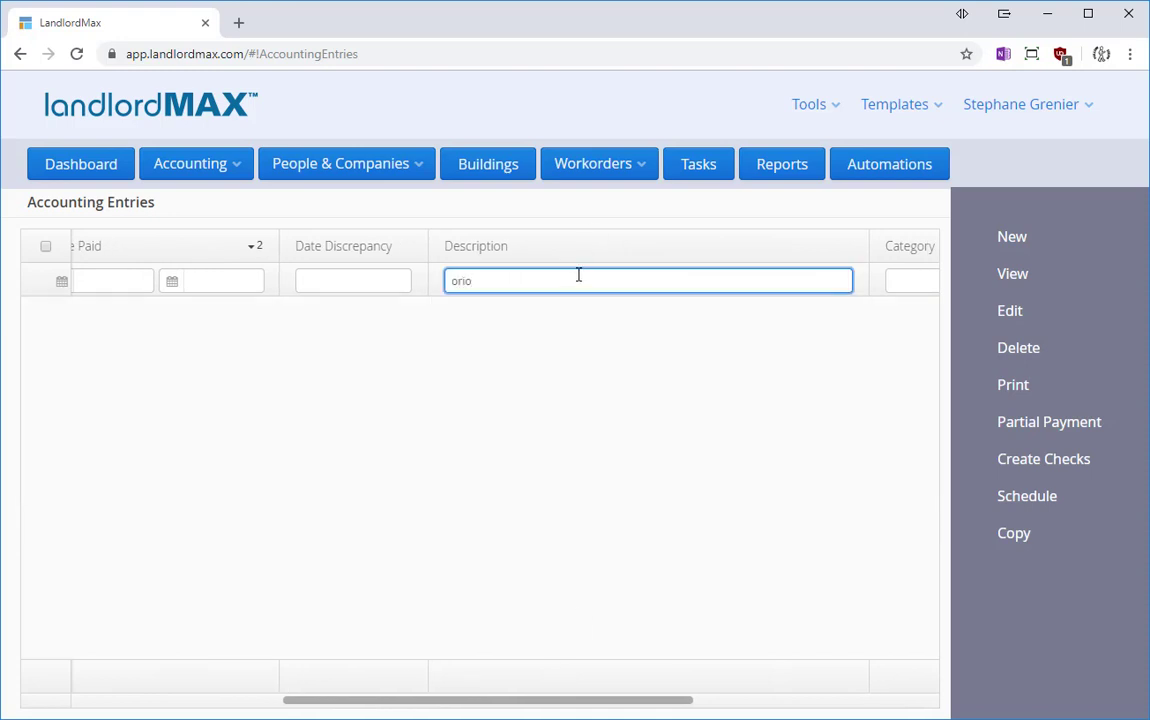
pyautogui.press('BackSpace')
pyautogui.write('pro')
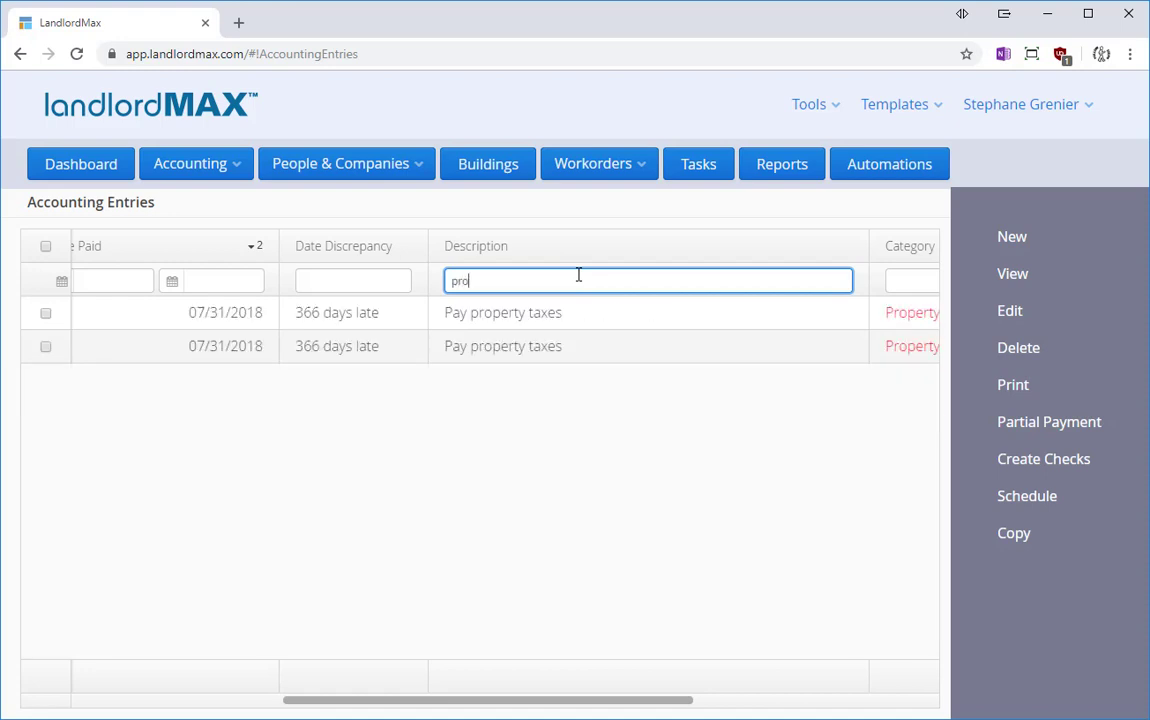
pyautogui.press('BackSpace')
pyautogui.press('BackSpace')
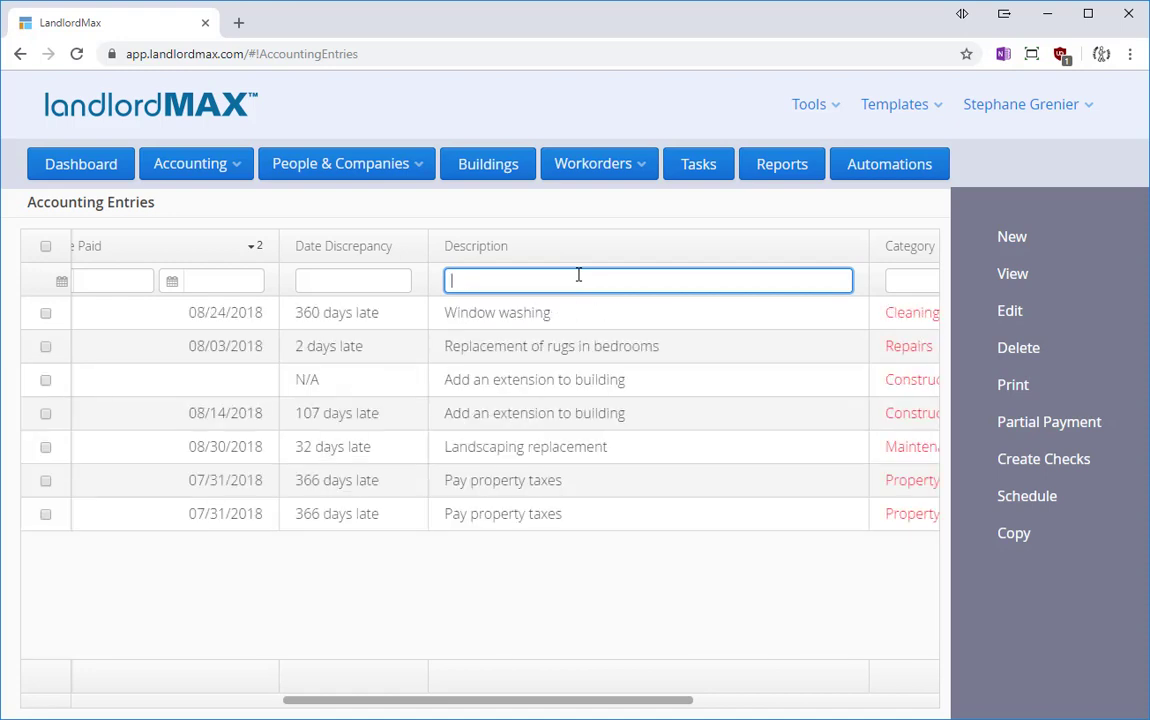
# Filter the entries by the description text "pa" and empty the Description filter
pyautogui.write('p')
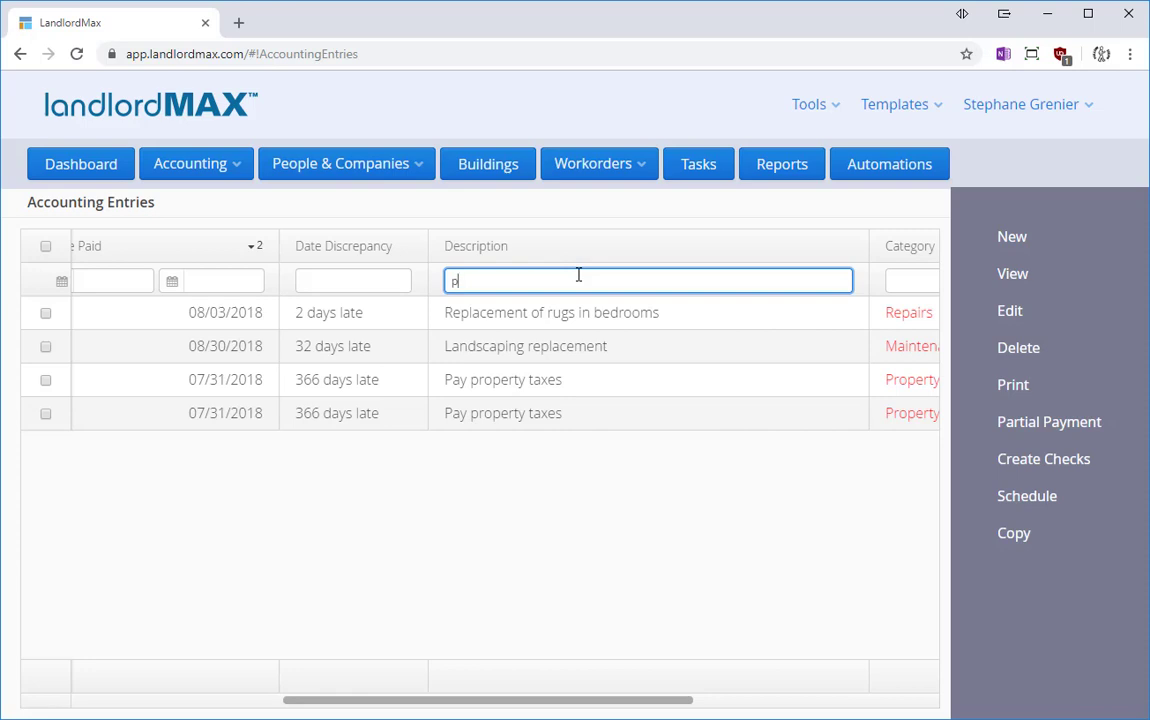
pyautogui.write('a')
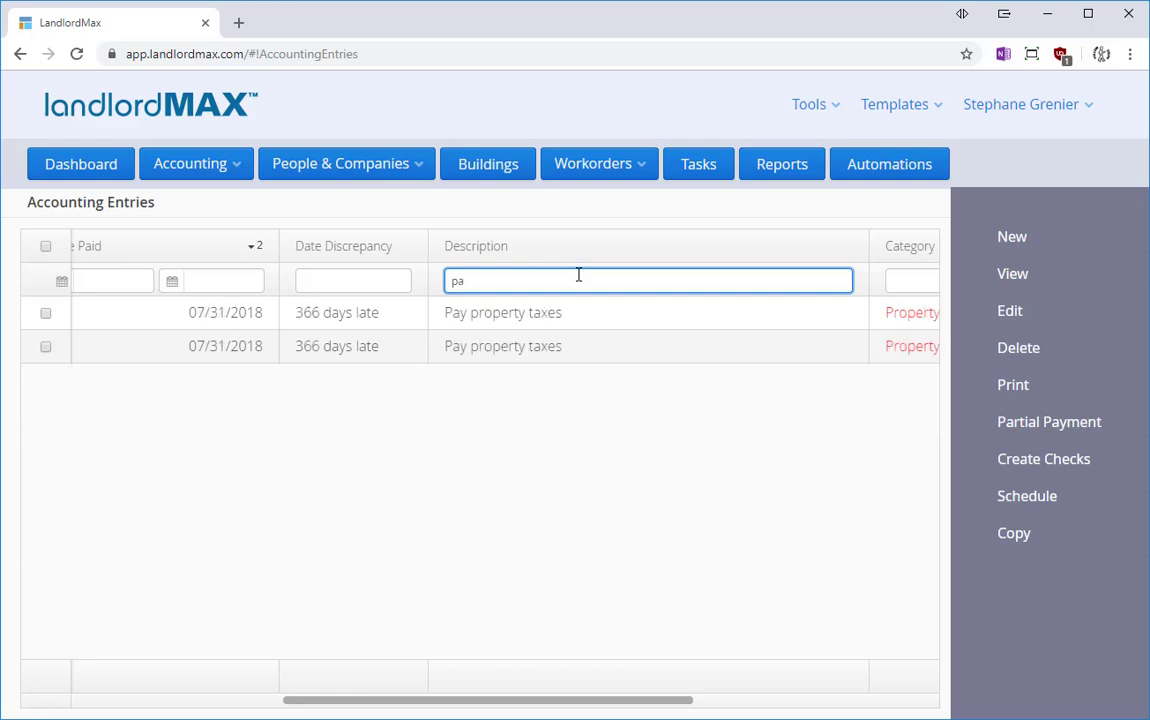
pyautogui.press('BackSpace')
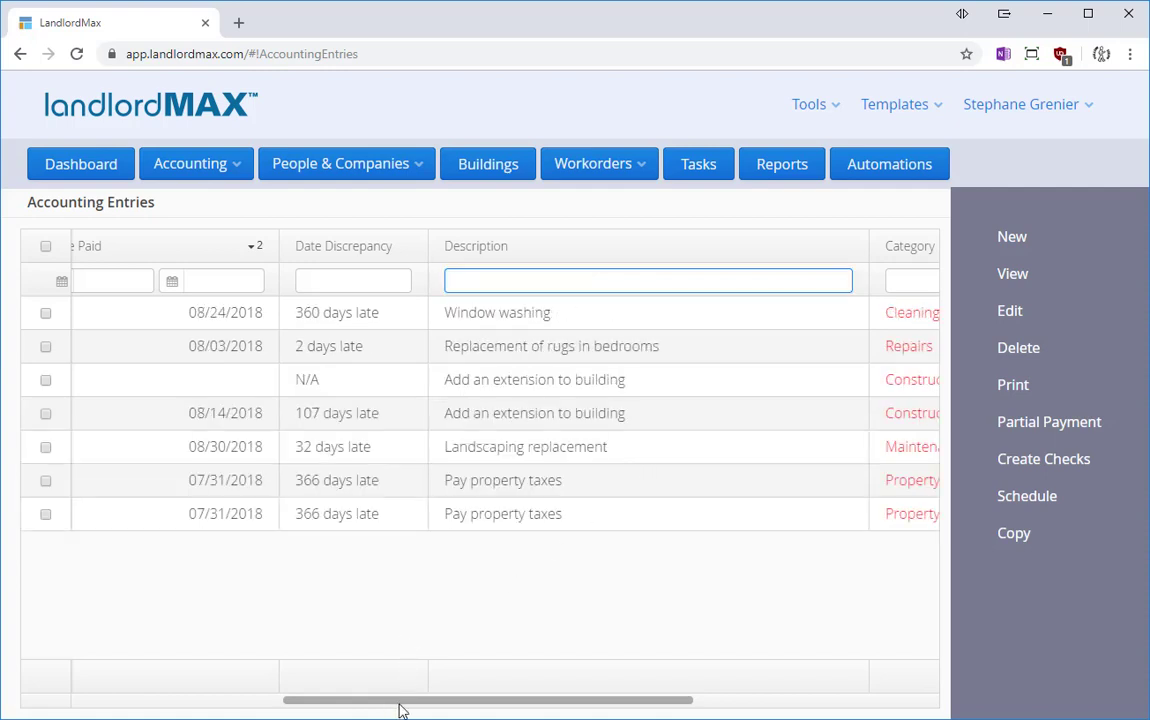
# Filter the accounting entries to amounts due containing 523 and clear the Amount Due filter
pyautogui.moveTo(398, 709); pyautogui.dragTo(667, 675)
pyautogui.click(598, 283)
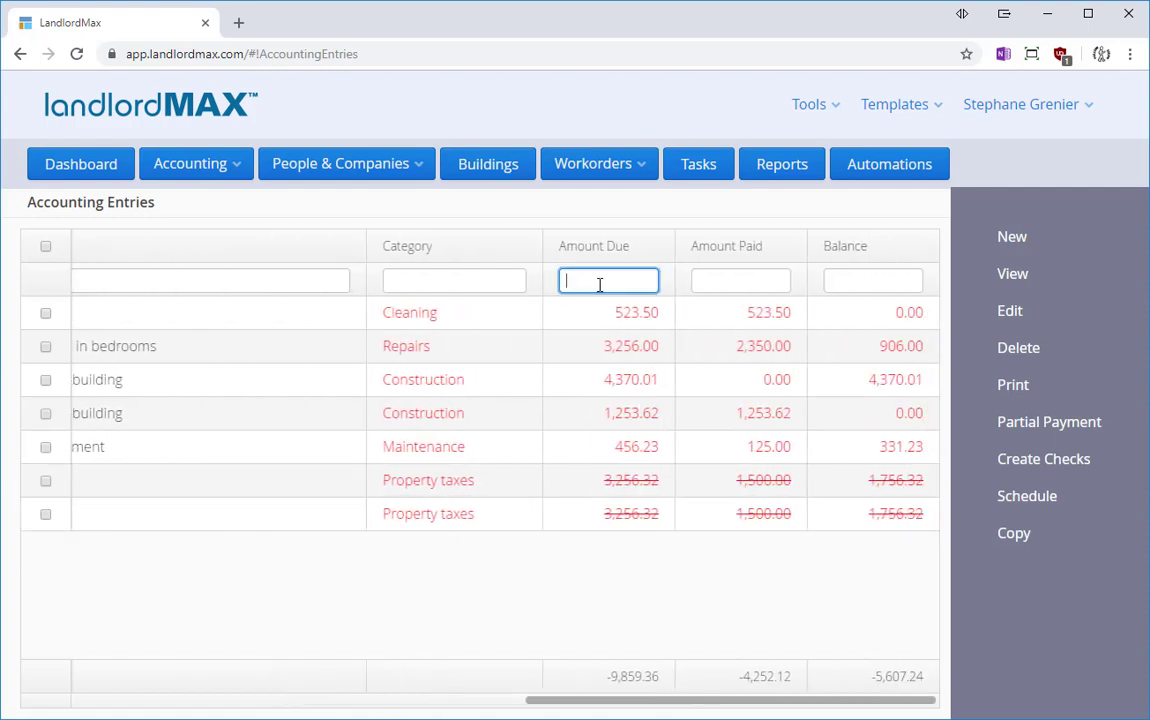
pyautogui.write('5')
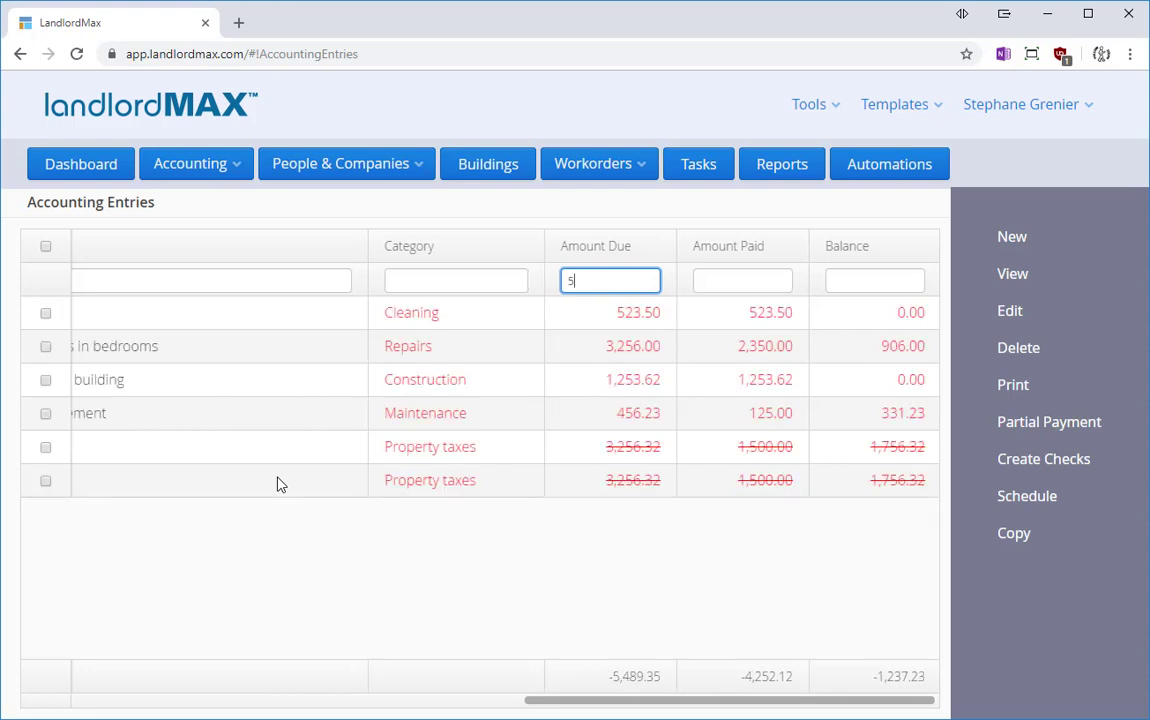
pyautogui.write('23')
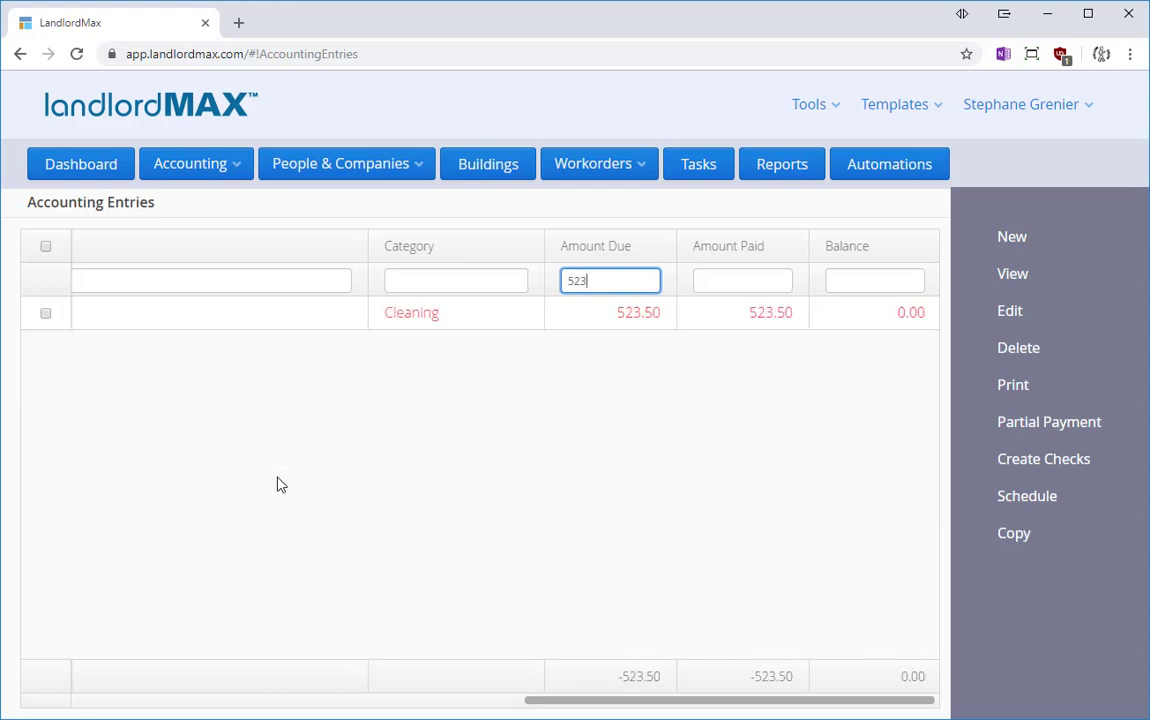
pyautogui.hotkey('ctrl', 'a')
pyautogui.press('BackSpace')
# Filter the accounting entries to the category Construction
pyautogui.click(451, 279)
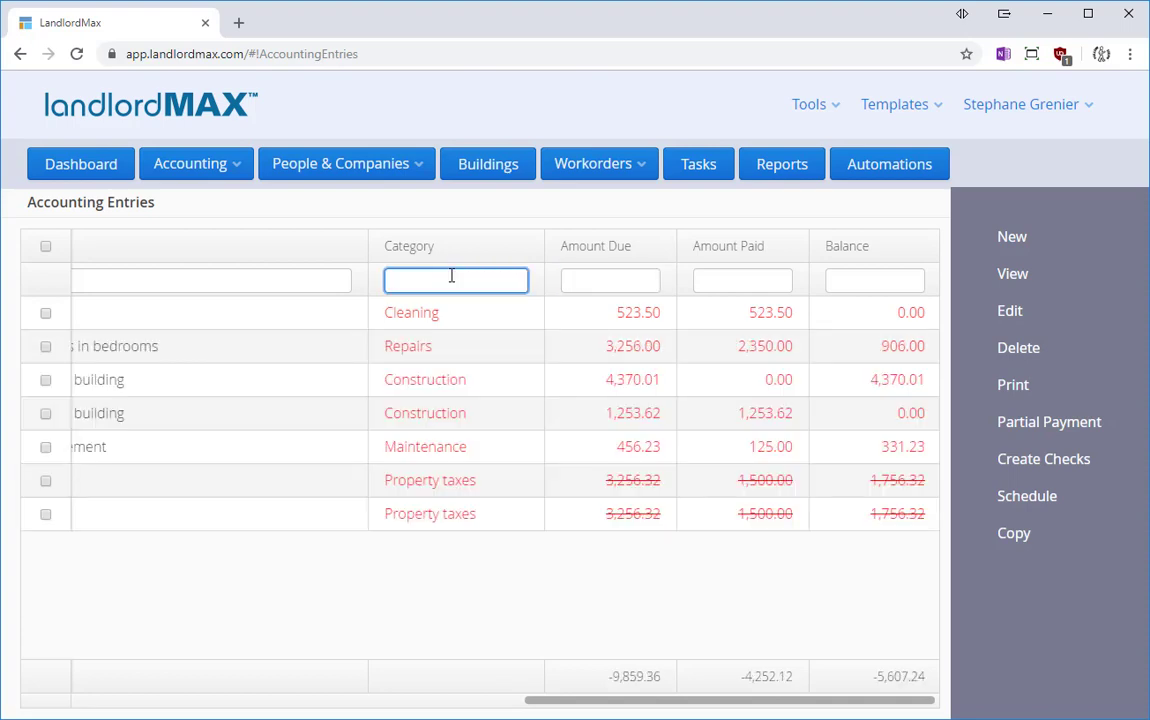
pyautogui.write('Cibt')
pyautogui.press('BackSpace')
pyautogui.press('BackSpace')
pyautogui.write('ons')
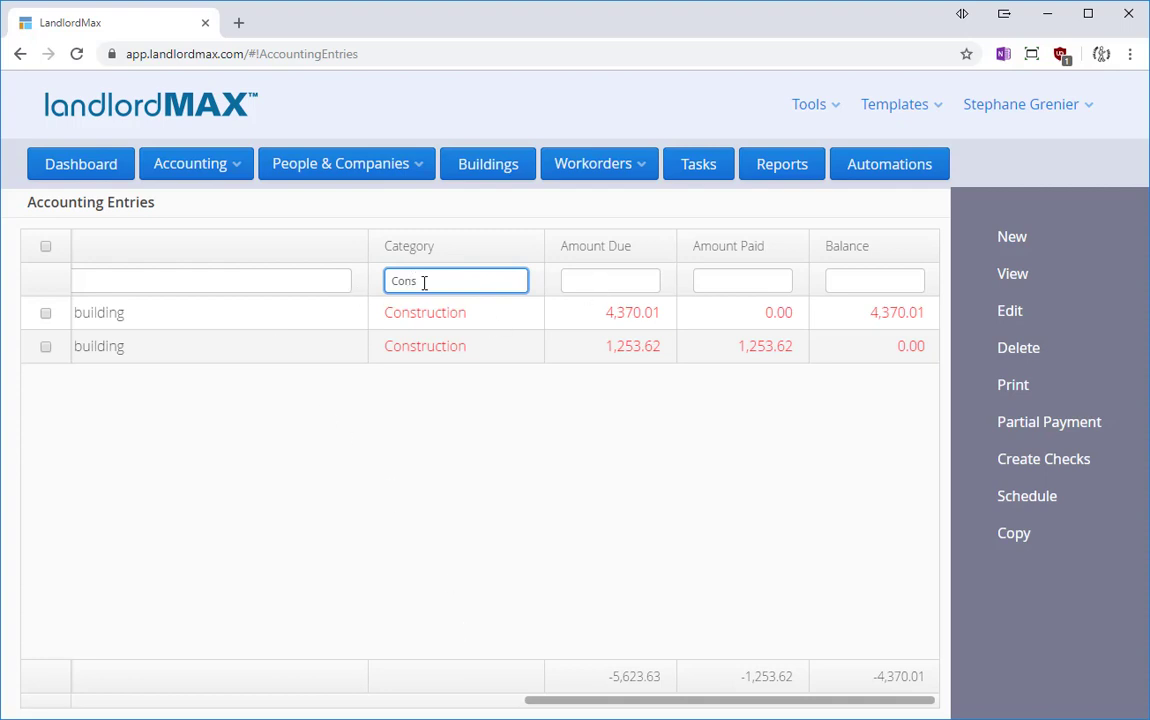
pyautogui.write('trut')
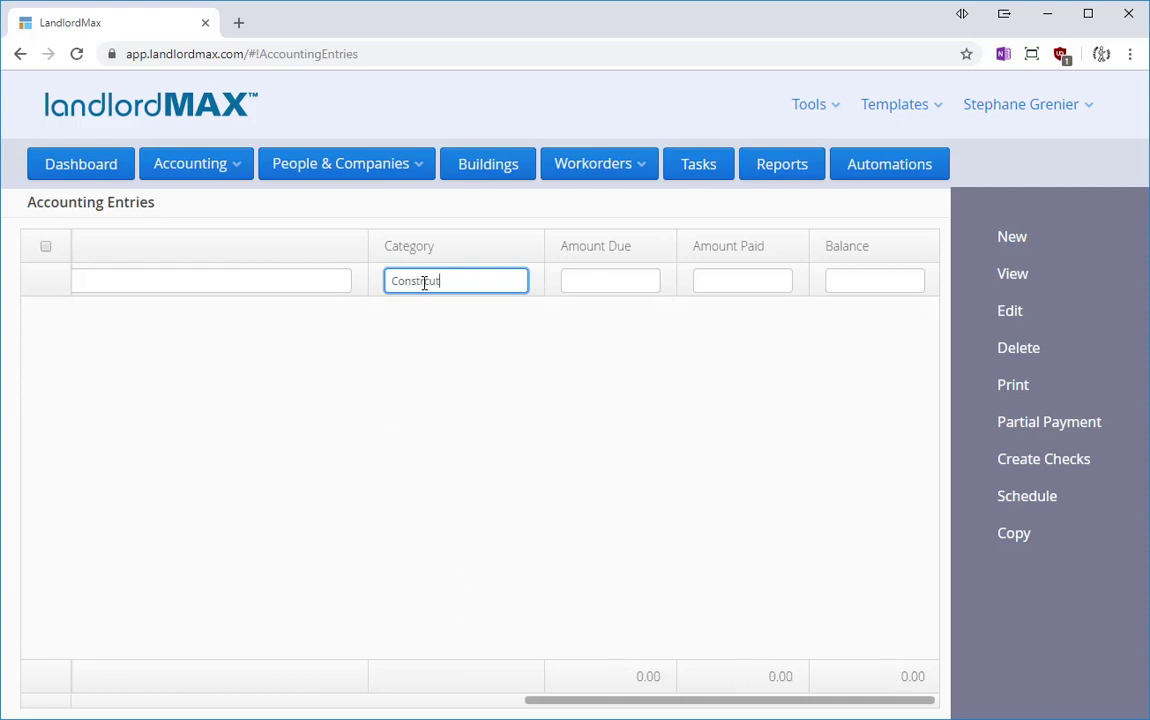
pyautogui.press('BackSpace')
pyautogui.press('BackSpace')
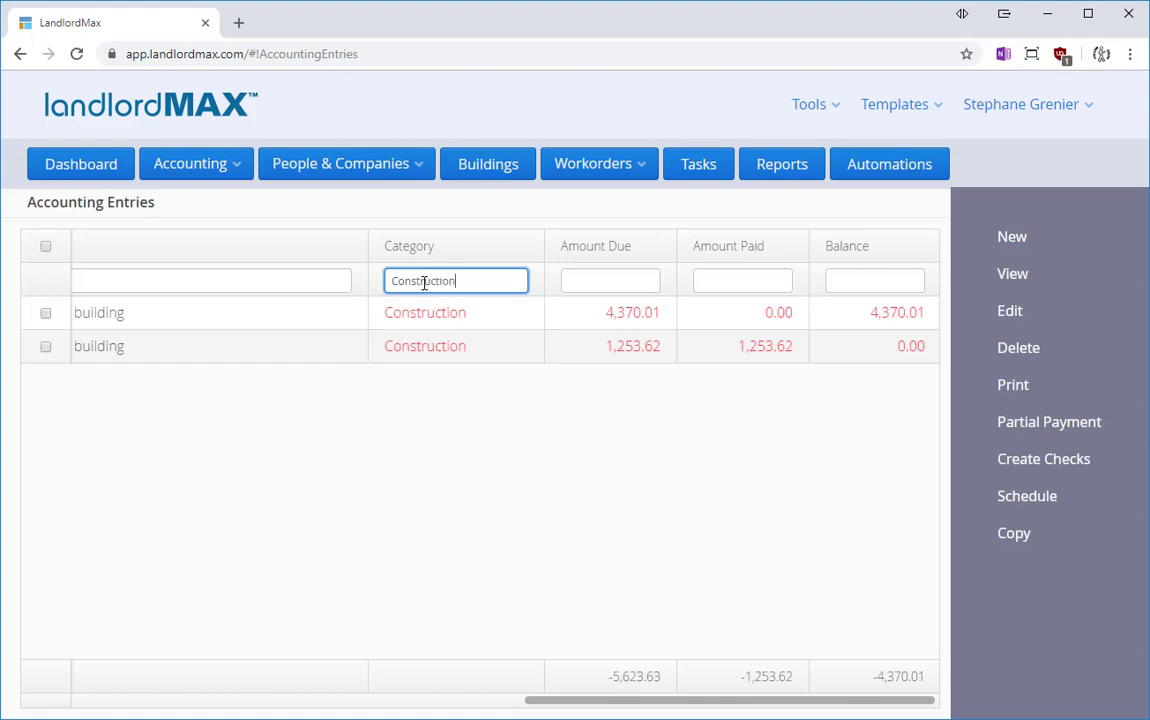
# Add an Amount Paid filter of 0 to the entries, and clear both the Amount Paid and Category filters
pyautogui.click(757, 283)
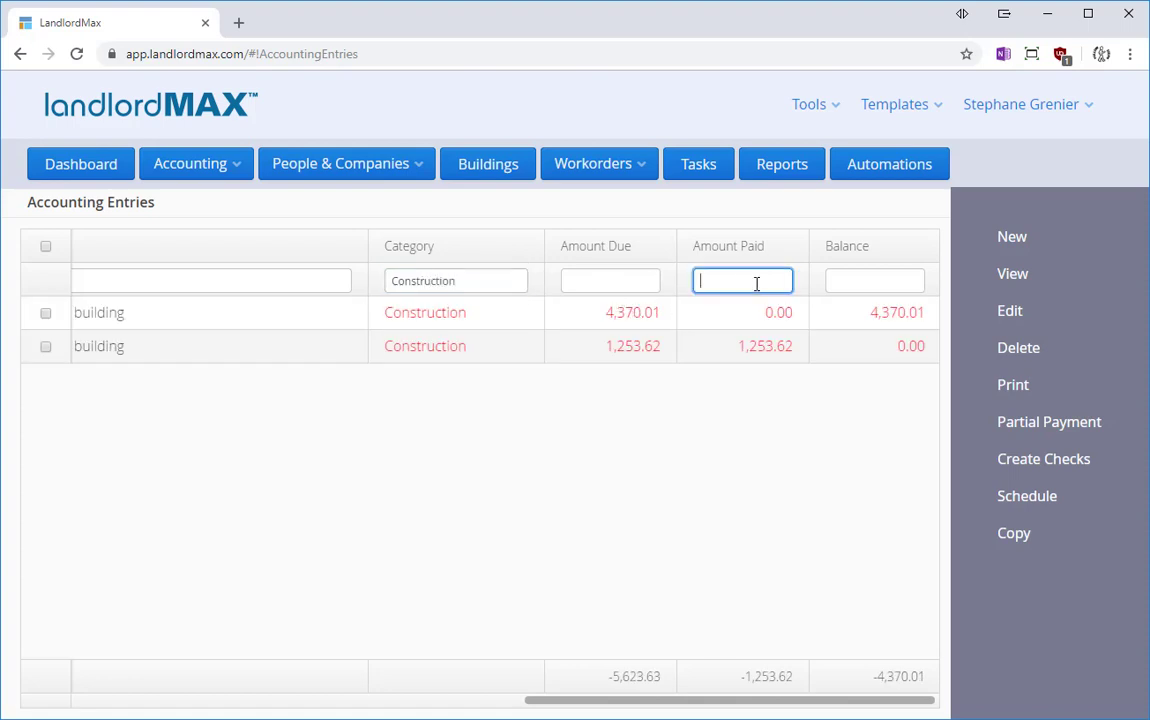
pyautogui.write('0')
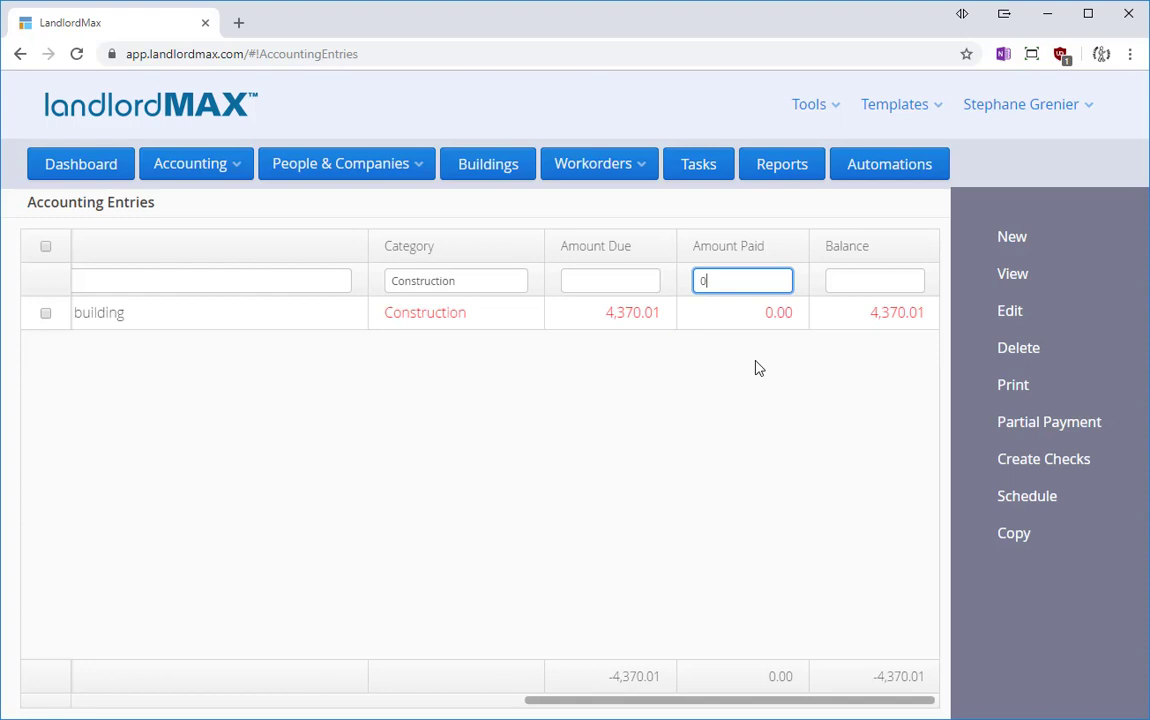
pyautogui.press('BackSpace')
pyautogui.click(465, 280)
pyautogui.hotkey('ctrl', 'a')
pyautogui.press('BackSpace')
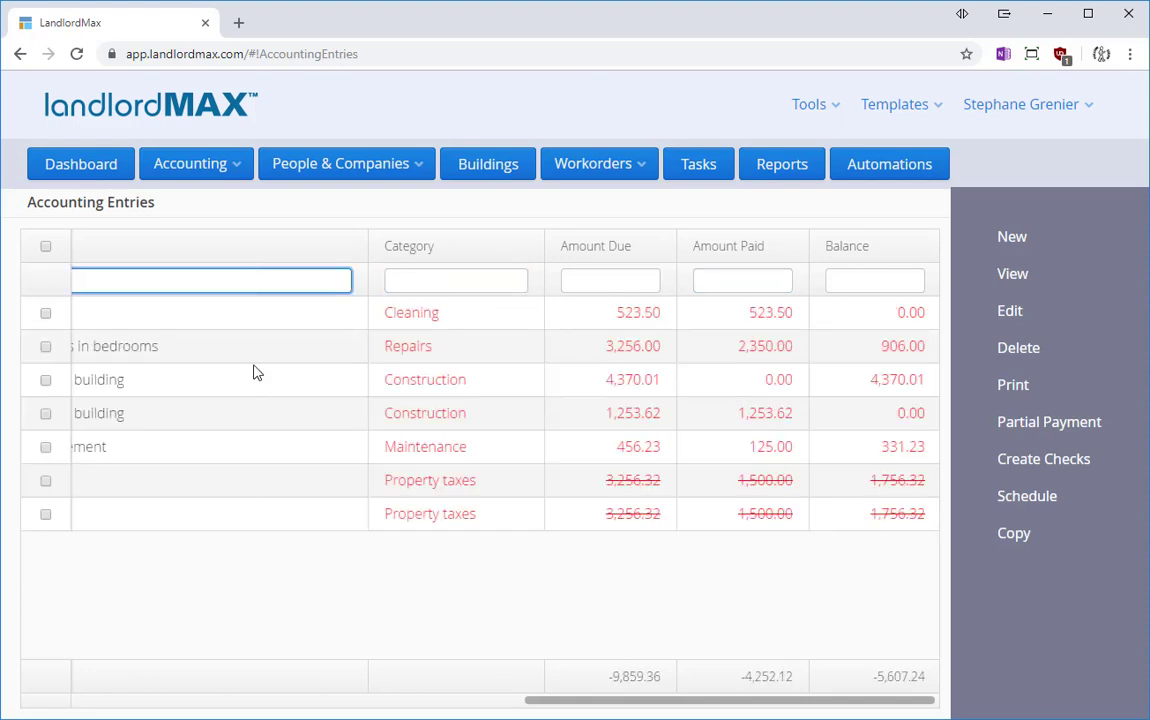
# Set the start of the Date Due filter range to 09/01/2018
pyautogui.click(221, 699)
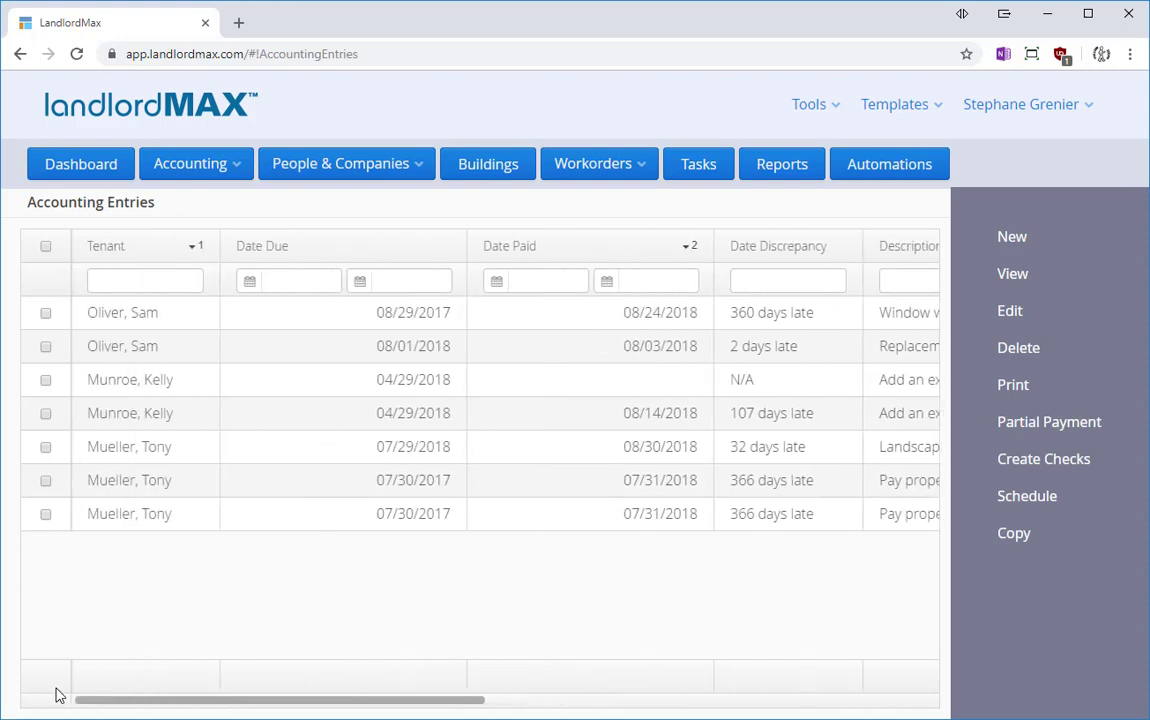
pyautogui.click(310, 276)
pyautogui.click(248, 283)
pyautogui.click(408, 368)
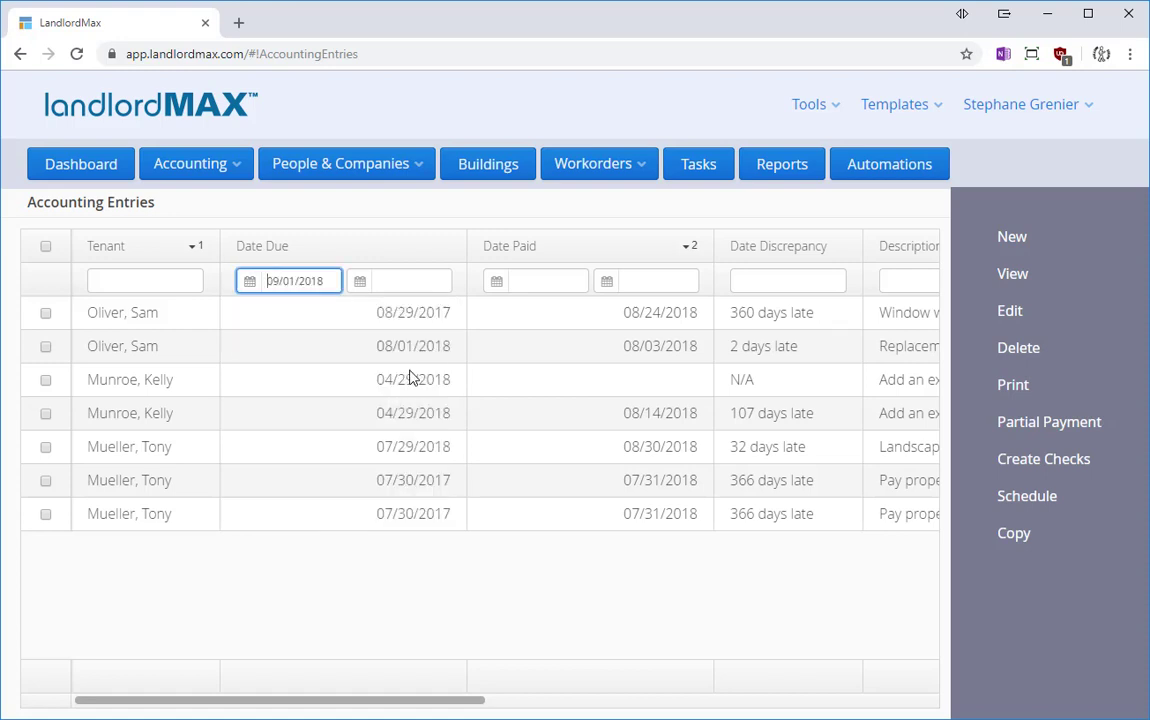
pyautogui.click(361, 288)
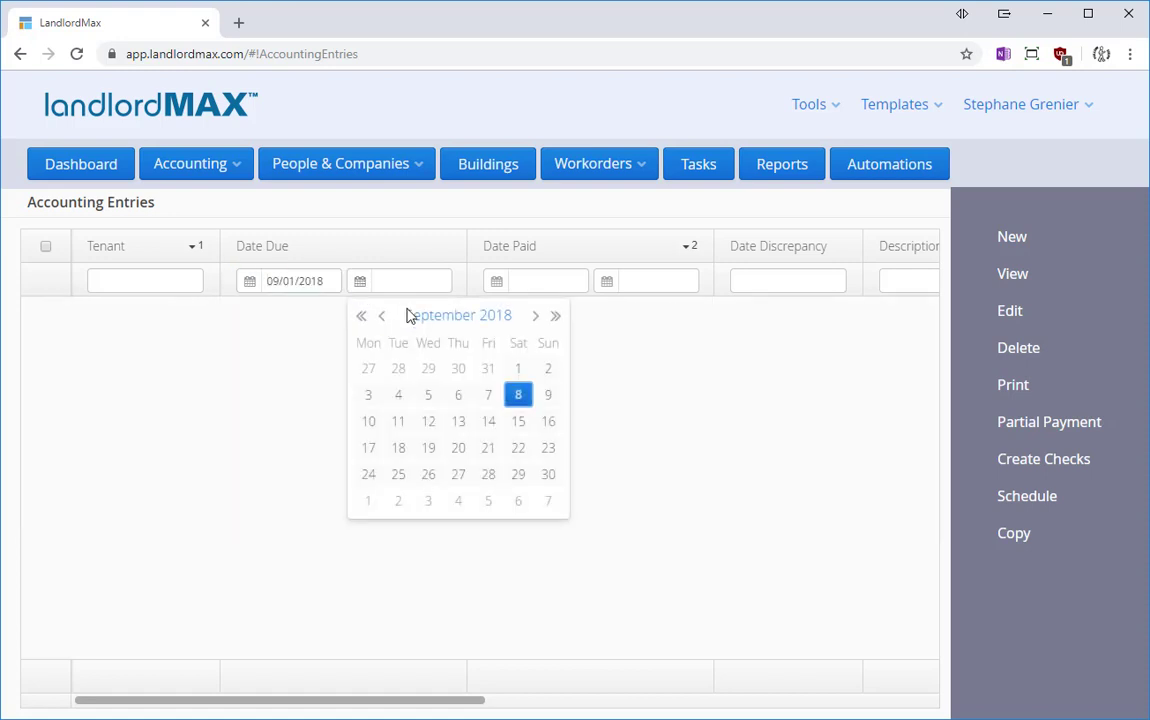
# Limit the accounting entries to a Date Due range from 08/01/2018 to 08/31/2018
pyautogui.click(249, 286)
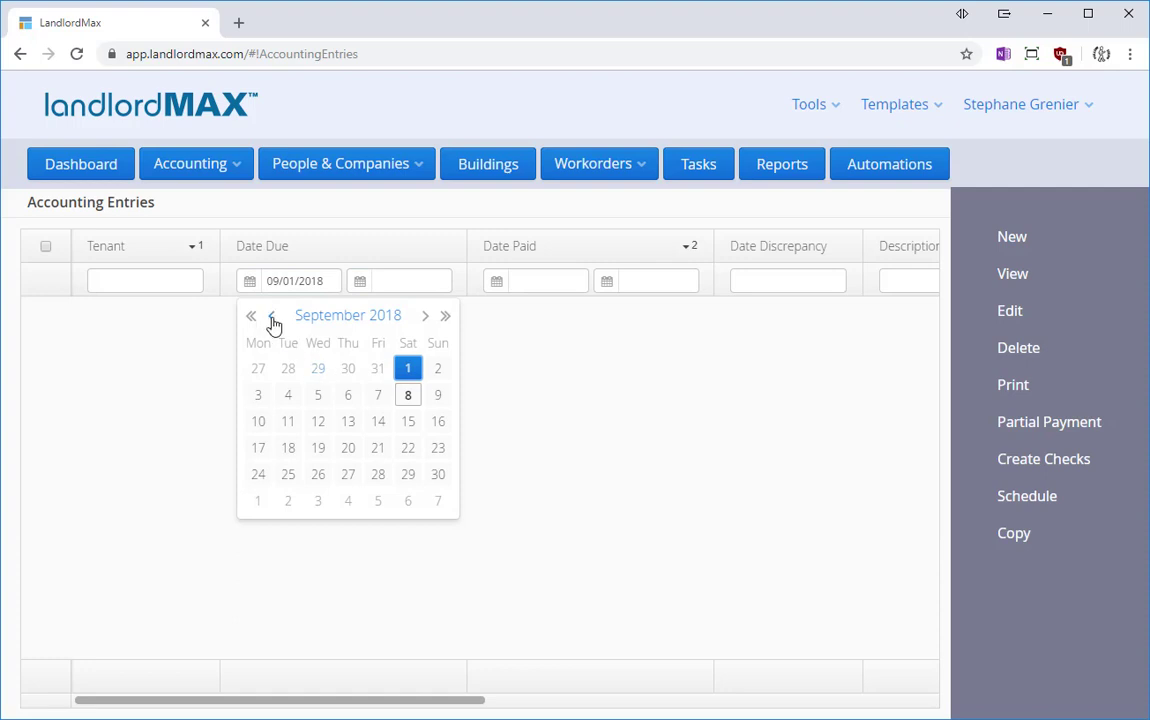
pyautogui.click(271, 318)
pyautogui.click(318, 370)
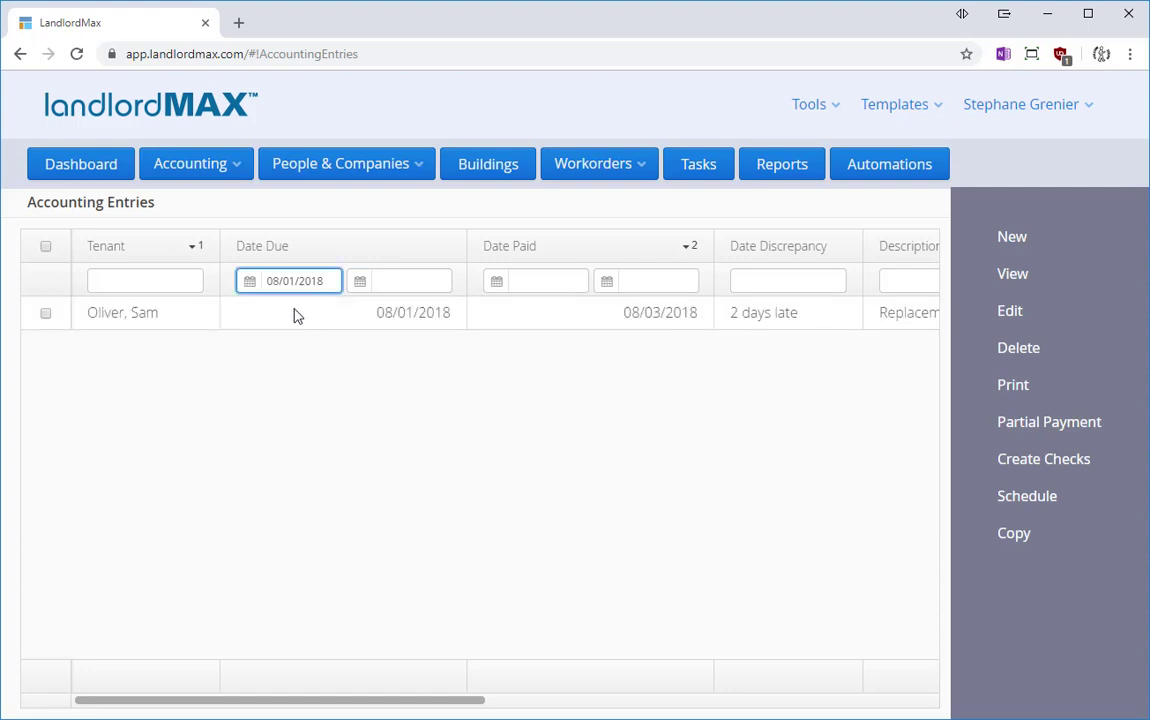
pyautogui.moveTo(257, 290); pyautogui.dragTo(331, 277)
pyautogui.click(372, 288)
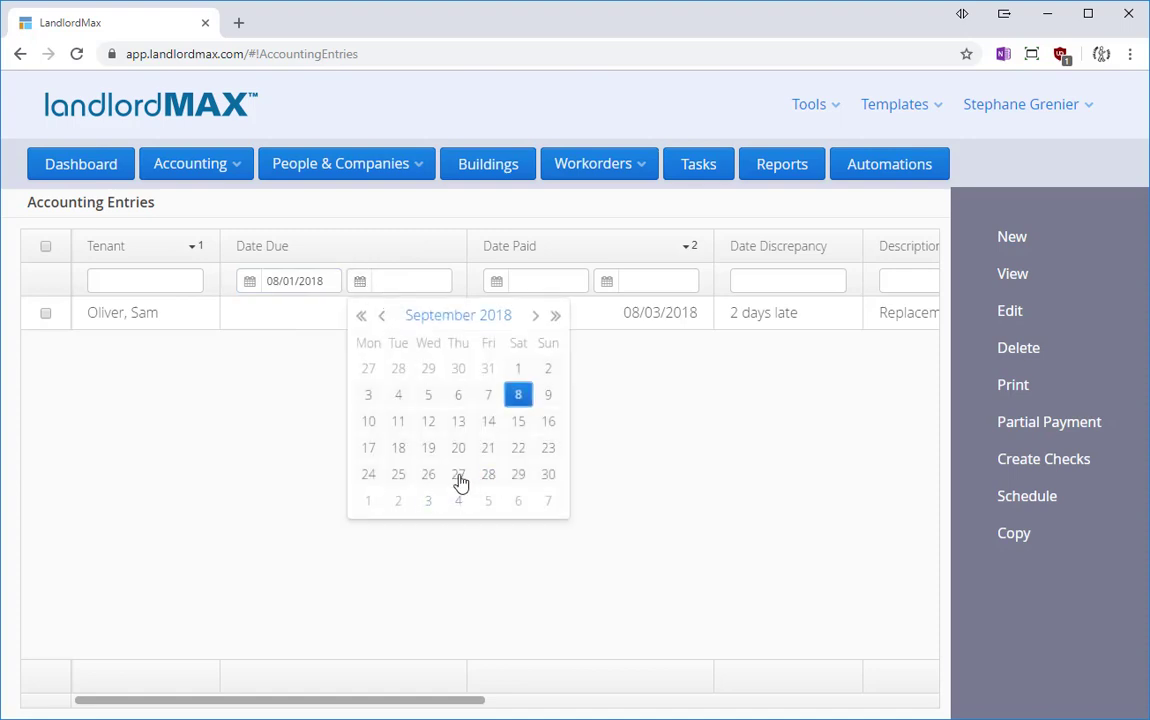
pyautogui.click(381, 316)
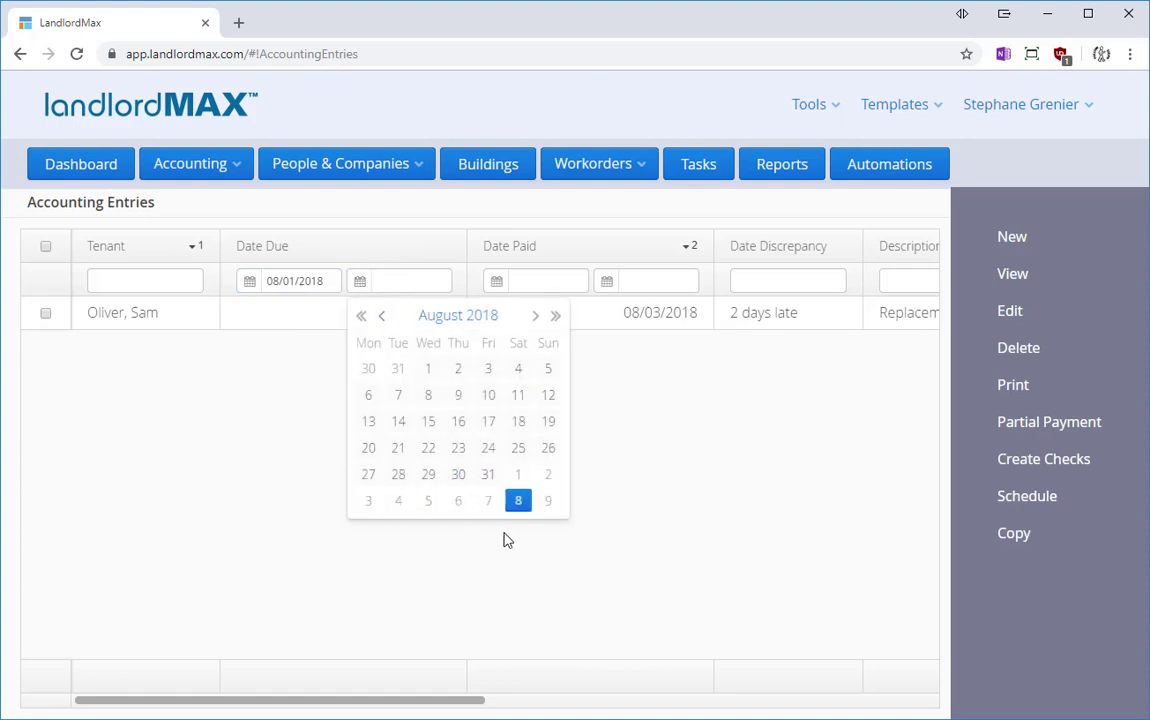
pyautogui.click(488, 475)
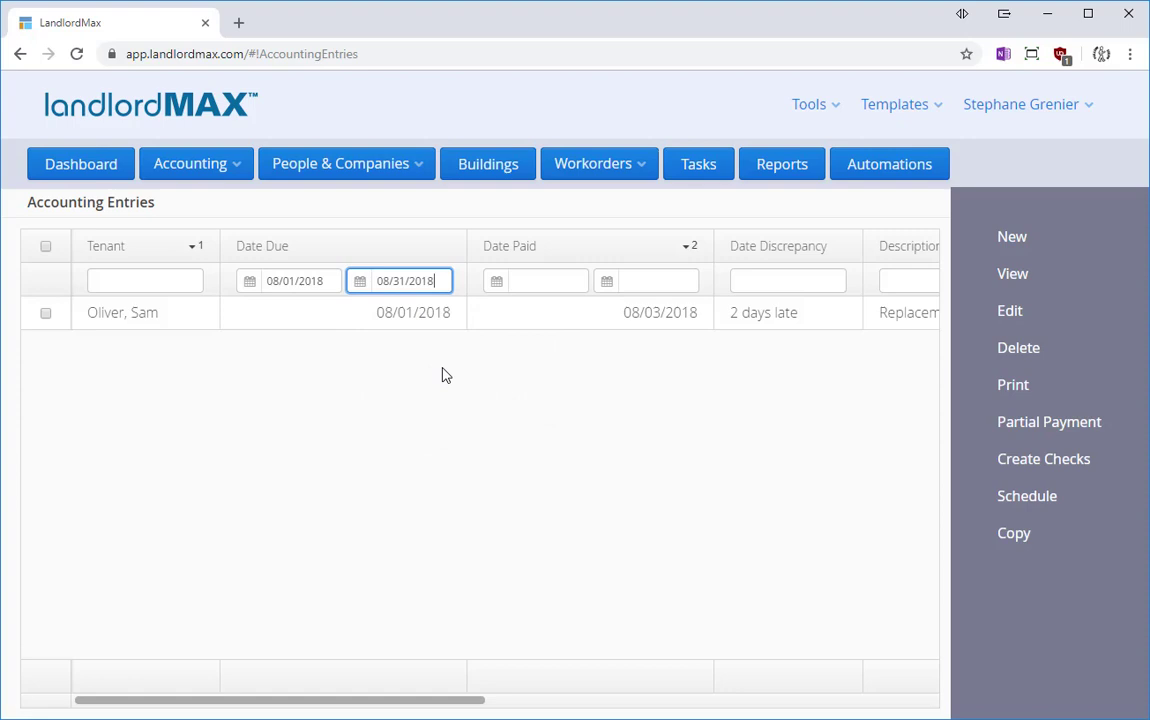
# Clear the start date of the Date Due filter
pyautogui.click(326, 281)
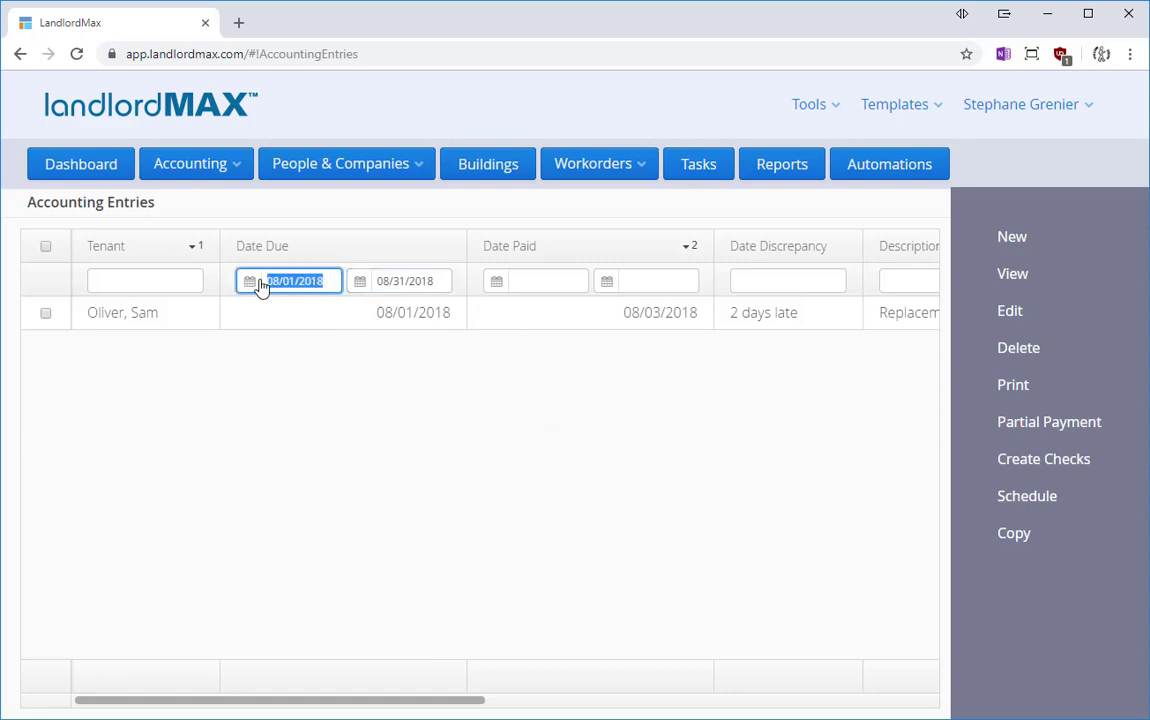
pyautogui.press('BackSpace')
pyautogui.click(178, 283)
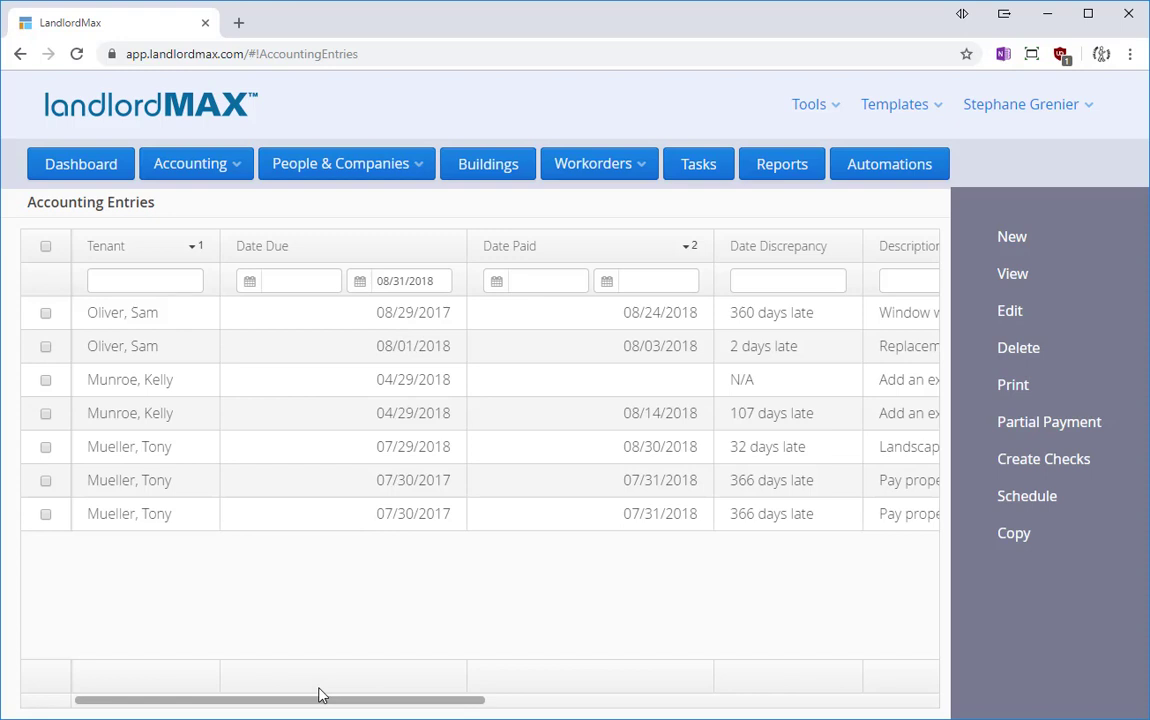
# Open the list of tenants
pyautogui.moveTo(330, 706); pyautogui.dragTo(164, 598)
pyautogui.click(379, 181)
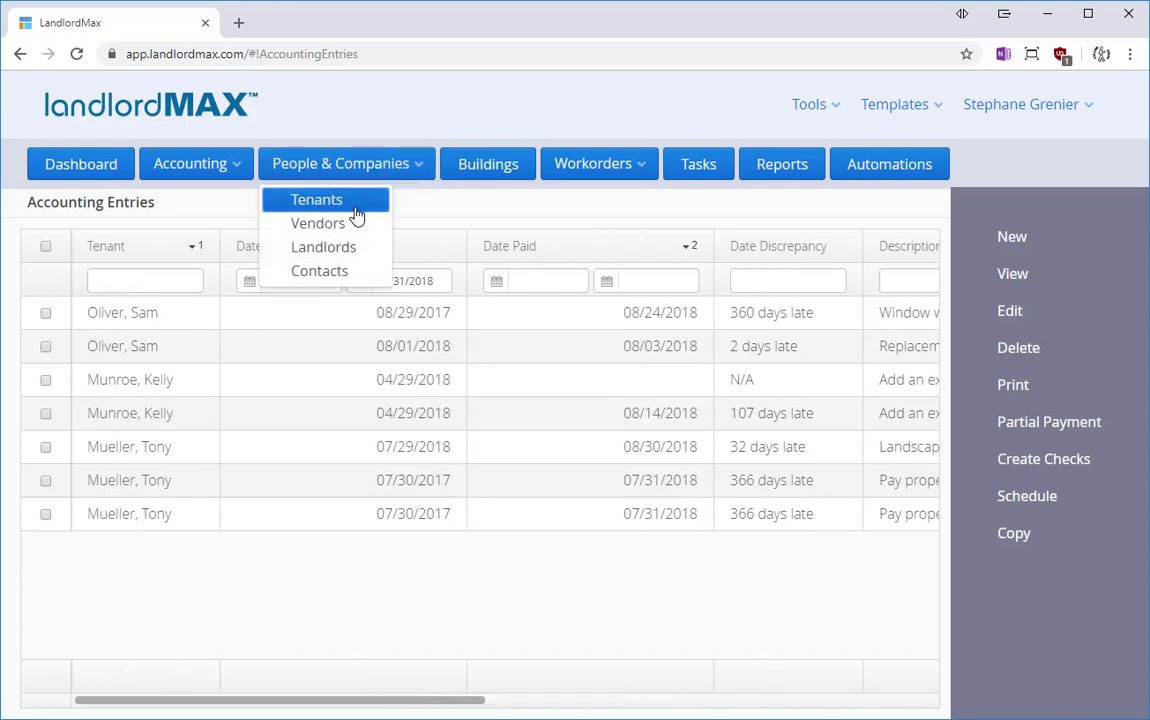
pyautogui.click(357, 217)
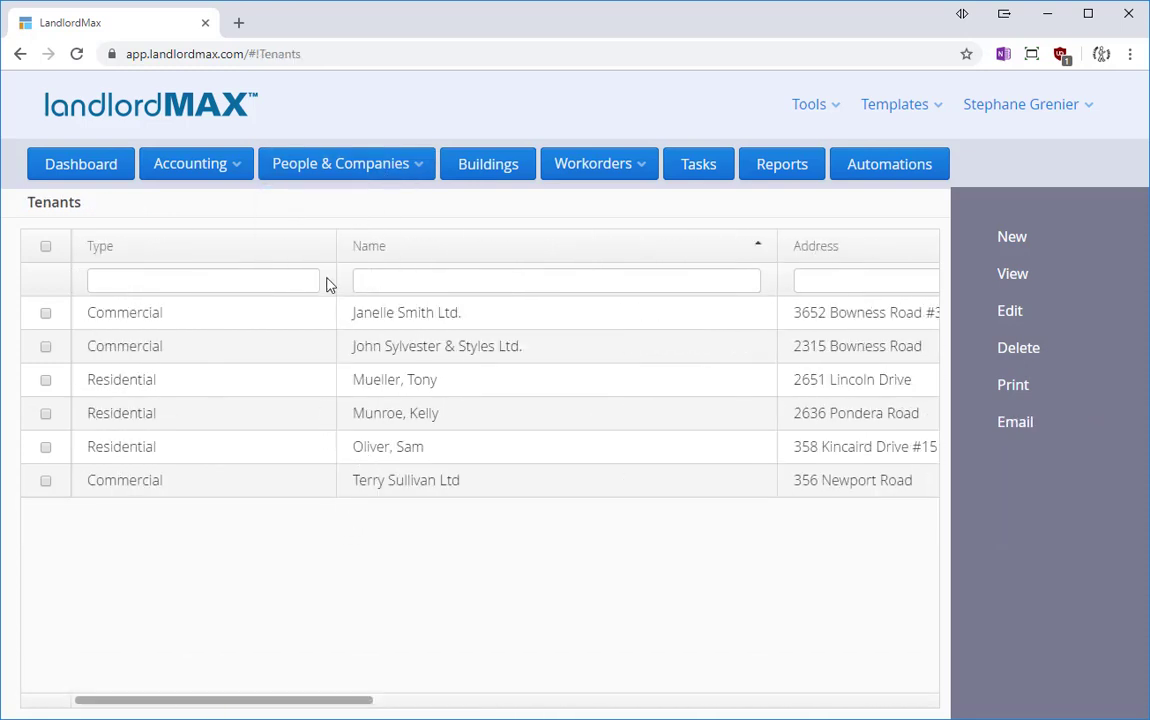
# Narrow the Type column of the tenants table and sort the tenants by type in descending order
pyautogui.moveTo(331, 246); pyautogui.dragTo(233, 250)
pyautogui.click(189, 253)
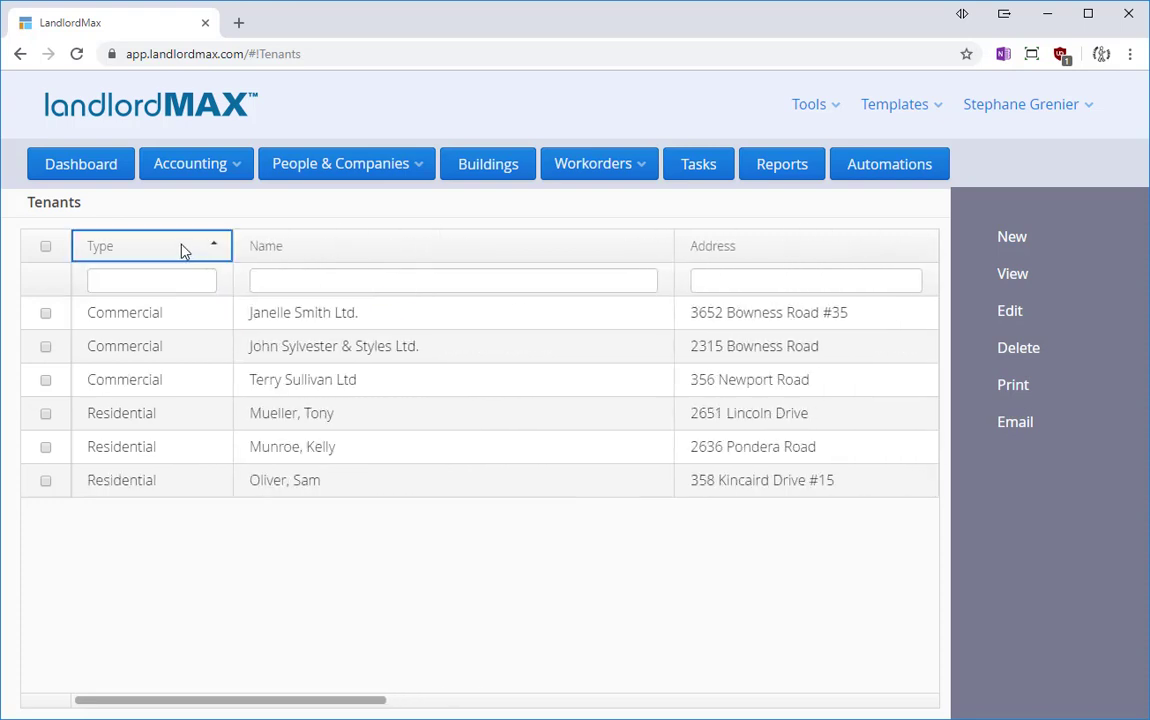
pyautogui.click(180, 249)
# Filter the tenants to types containing "Res" and clear the Type filter
pyautogui.click(171, 283)
pyautogui.write('Res')
pyautogui.press('BackSpace')
pyautogui.press('BackSpace')
pyautogui.press('BackSpace')
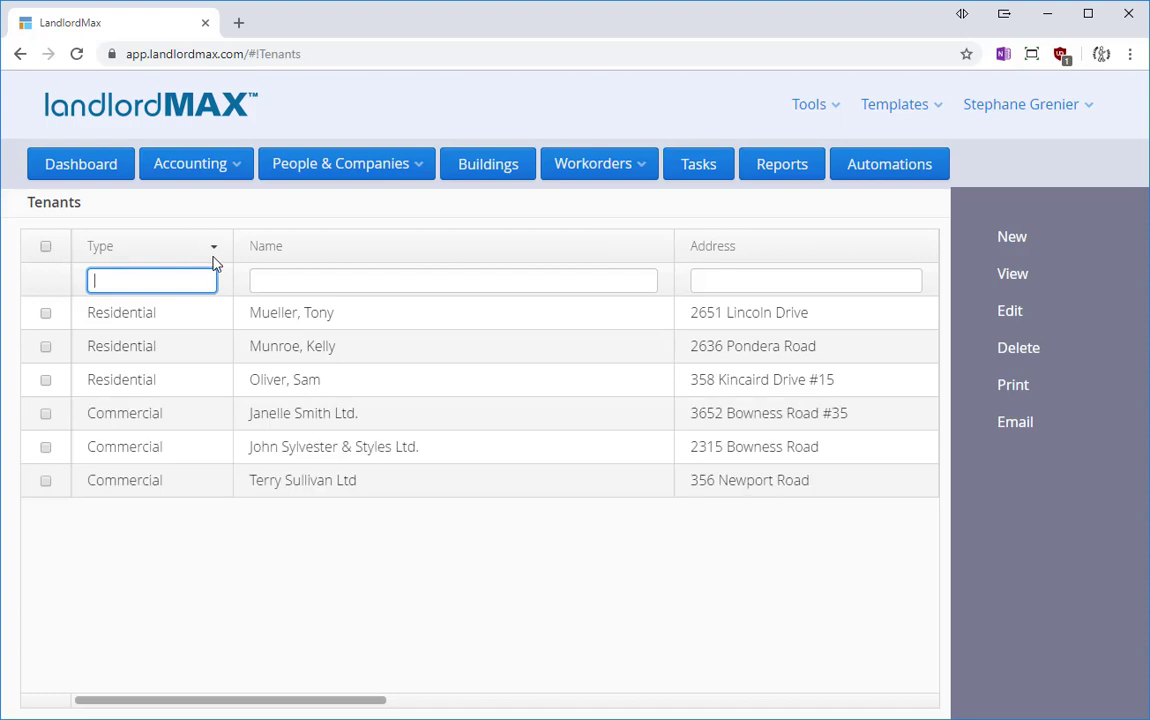
# Show the Country column in the tenants table and hide the Type column
pyautogui.rightClick(283, 353)
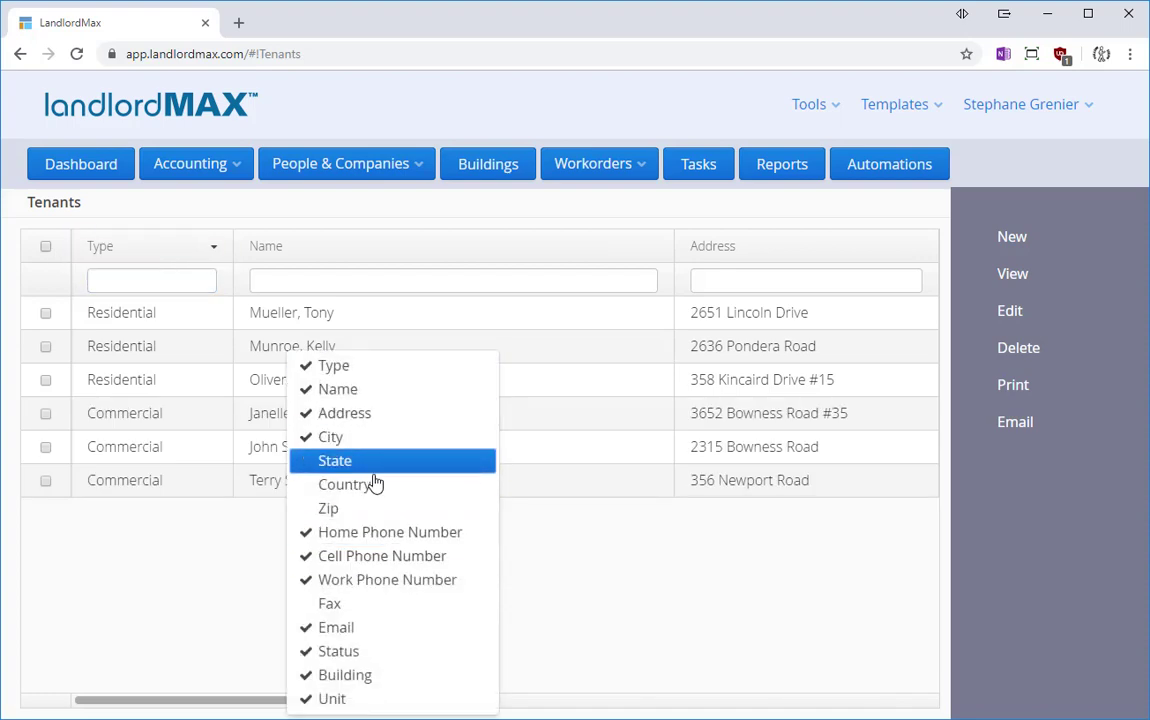
pyautogui.click(374, 486)
pyautogui.rightClick(375, 352)
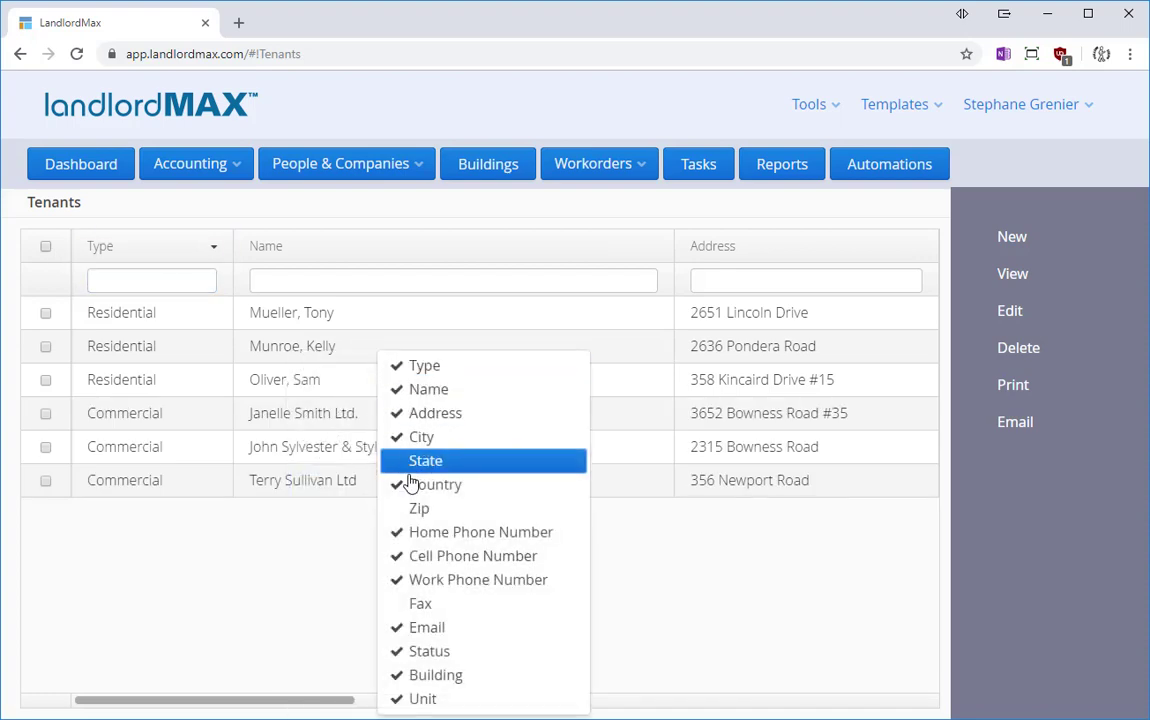
pyautogui.click(418, 368)
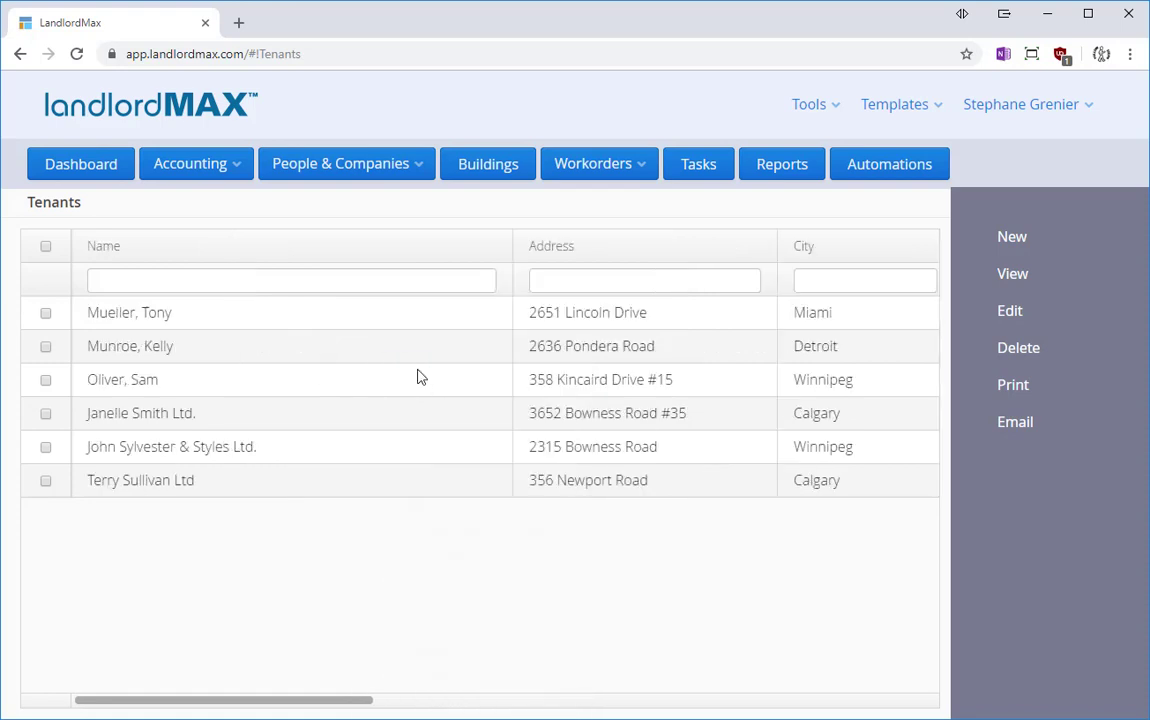